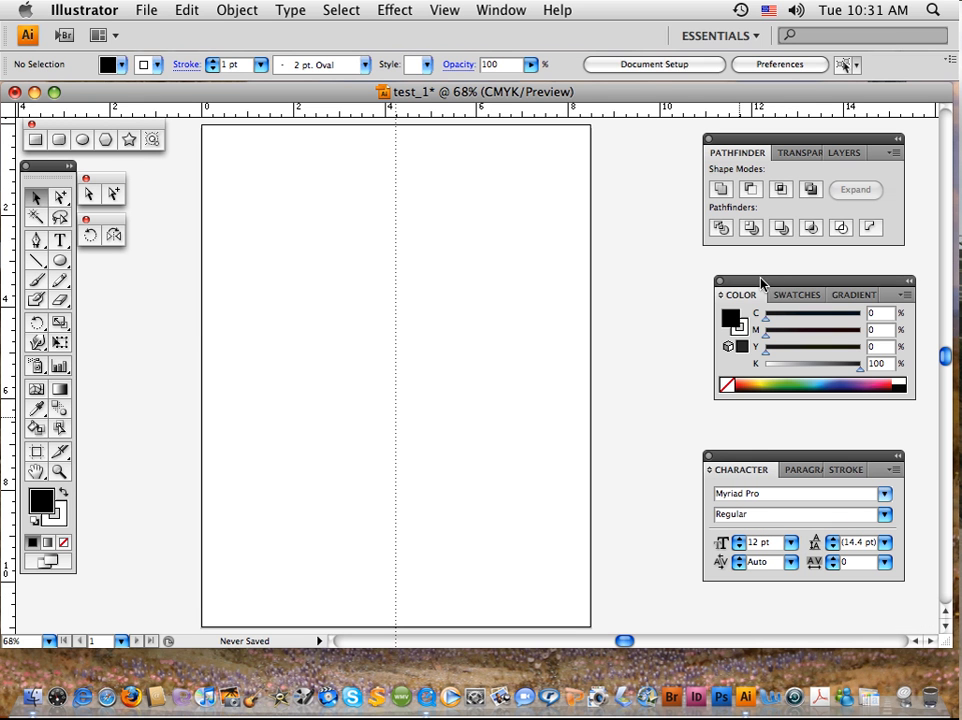
Reposition the floating Color and Character panel groups, collapsing the Character group to icons and expanding it again.
left_click_drag(756, 283, 741, 288)
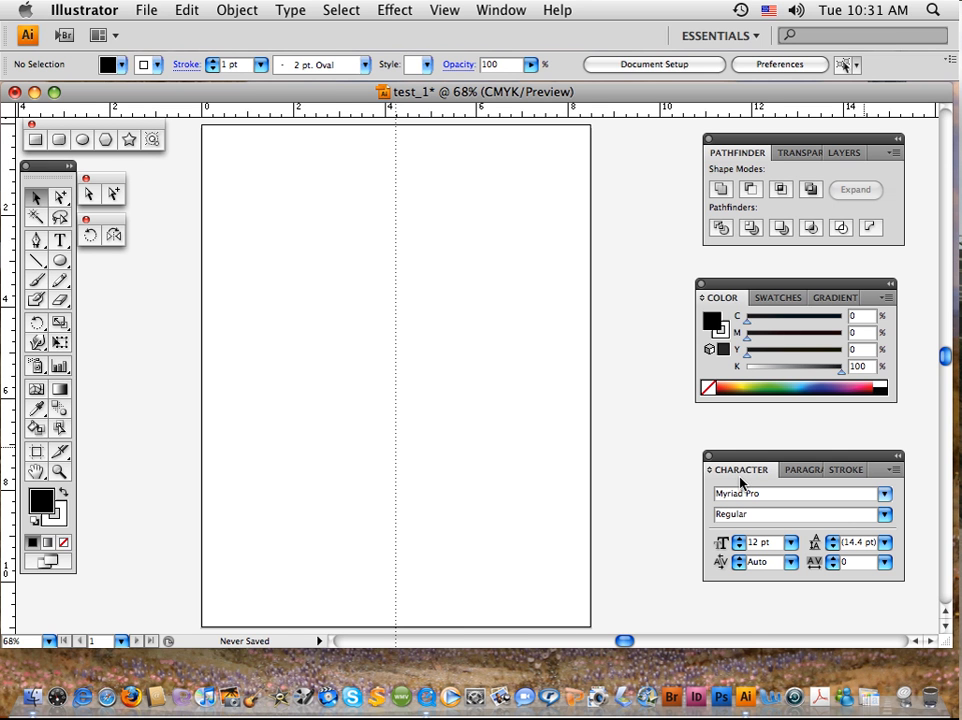
left_click(877, 462)
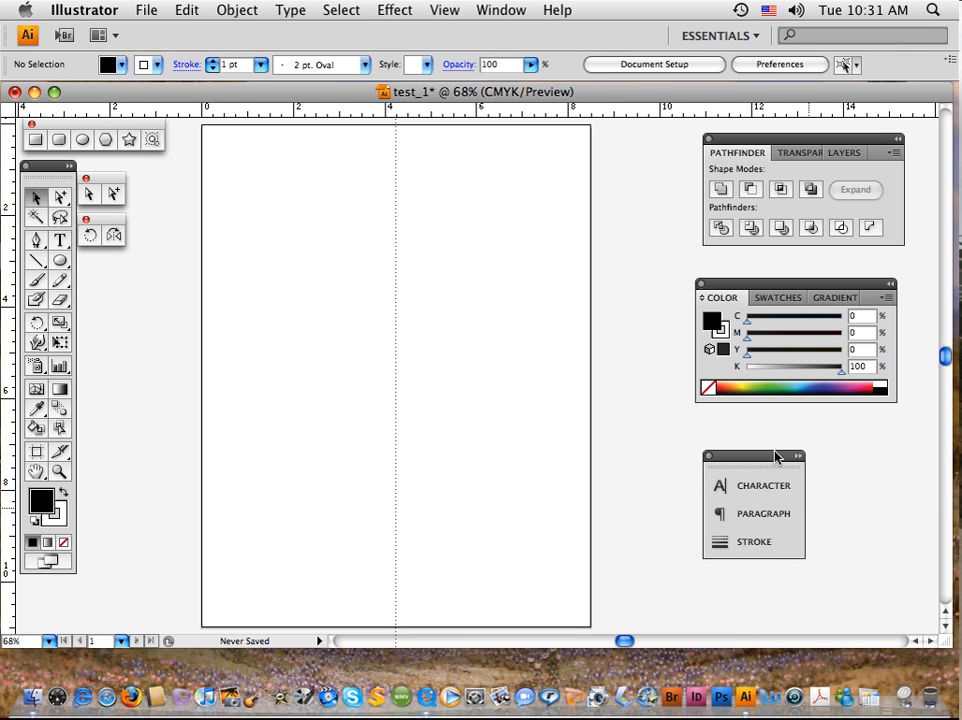
mouse_move(776, 455)
left_mouse_down()
mouse_move(866, 530)
mouse_move(899, 530)
mouse_move(777, 459)
left_mouse_up()
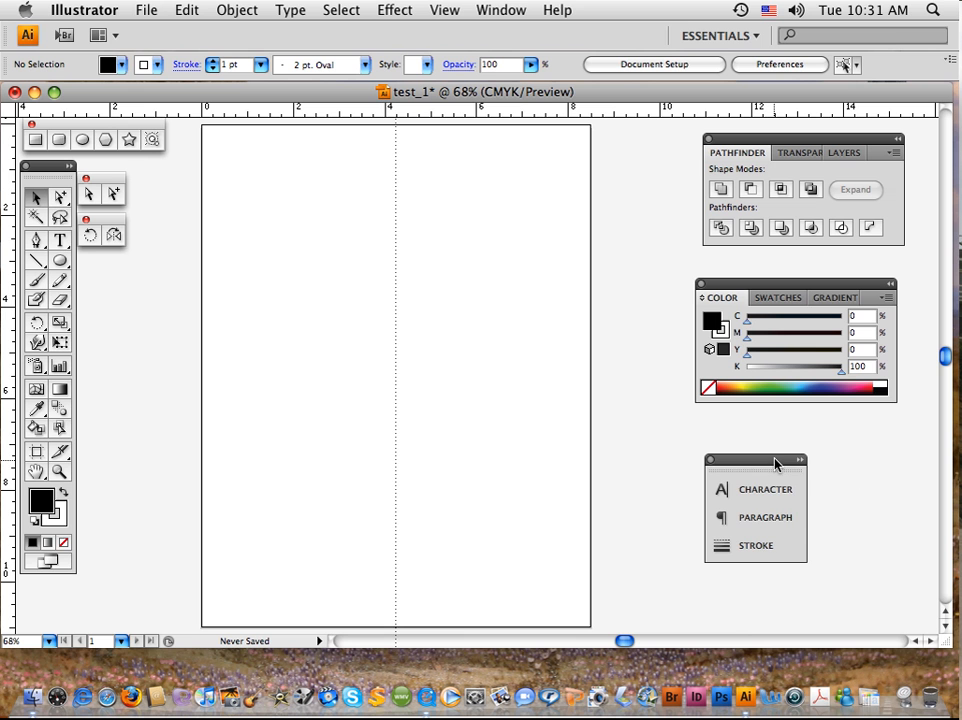
double_click(777, 461)
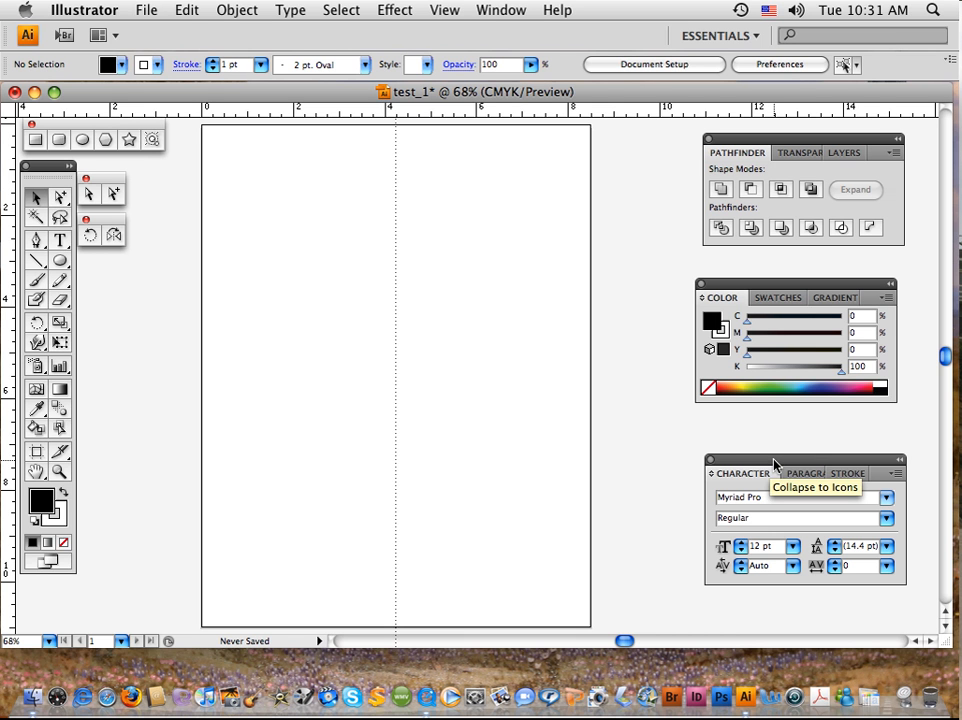
mouse_move(773, 462)
left_mouse_down()
mouse_move(765, 455)
mouse_move(776, 455)
left_mouse_up()
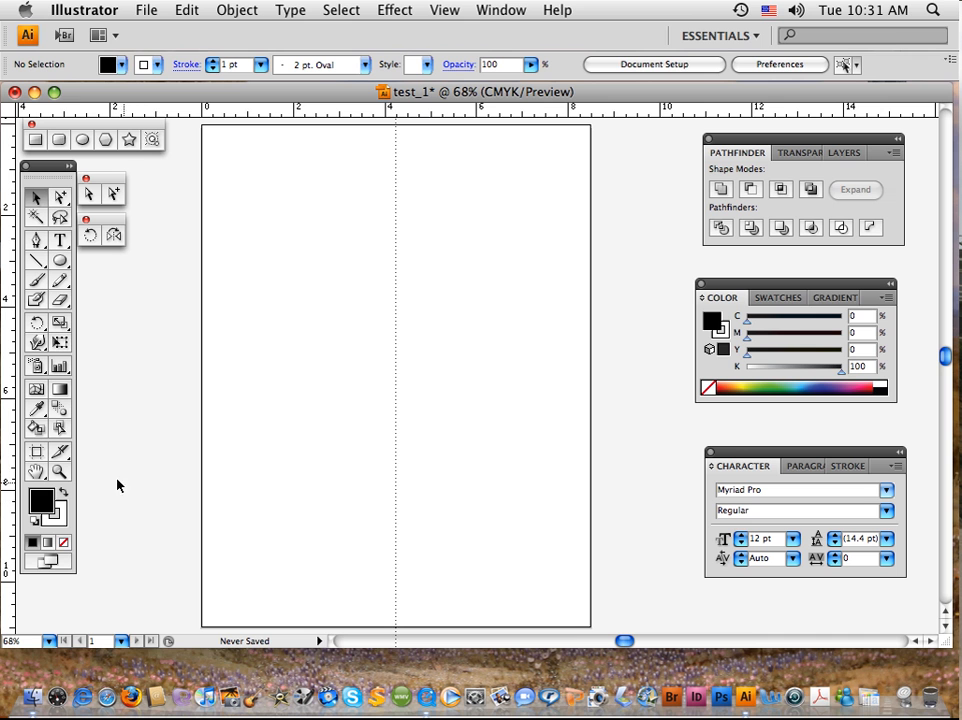
Make the stroke active and pick a red from the CMYK spectrum, about C 7, M 94, Y 100, K 1.
left_click(62, 518)
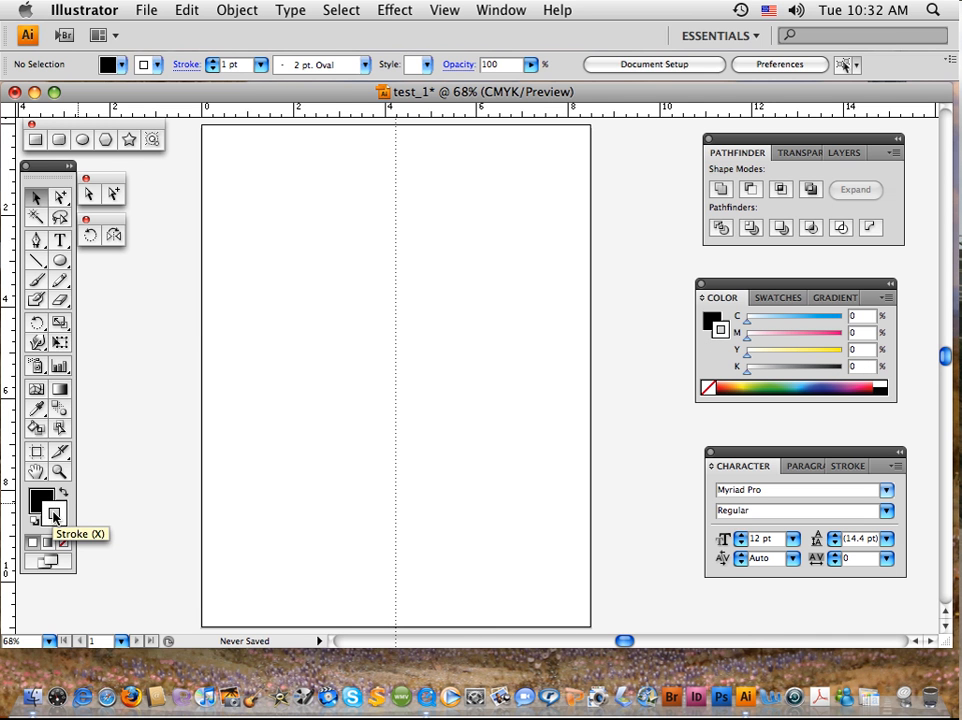
left_click(52, 508)
left_click(55, 512)
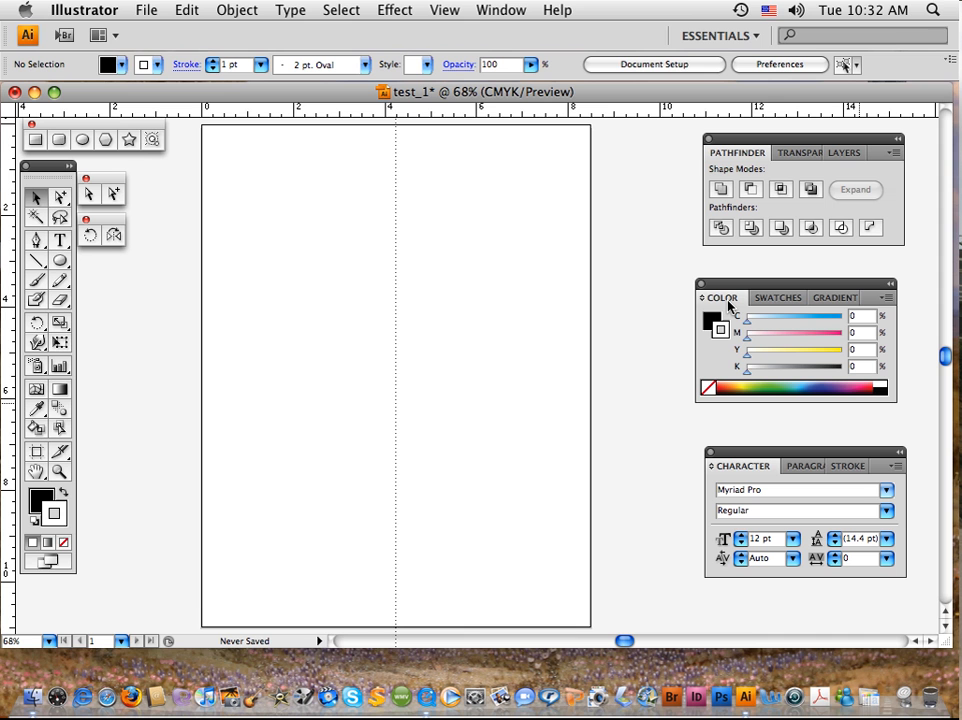
left_click(725, 382)
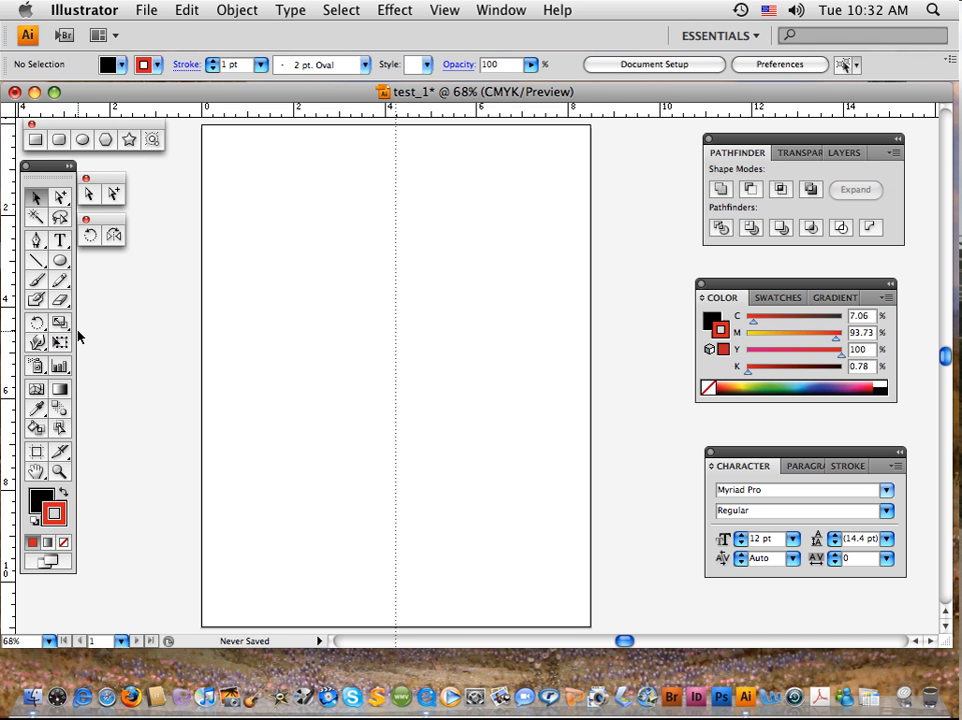
Draw a rectangle about 4.2 in wide and 3 in tall centred on the vertical guide in the page's upper half, and deselect it.
left_click(35, 141)
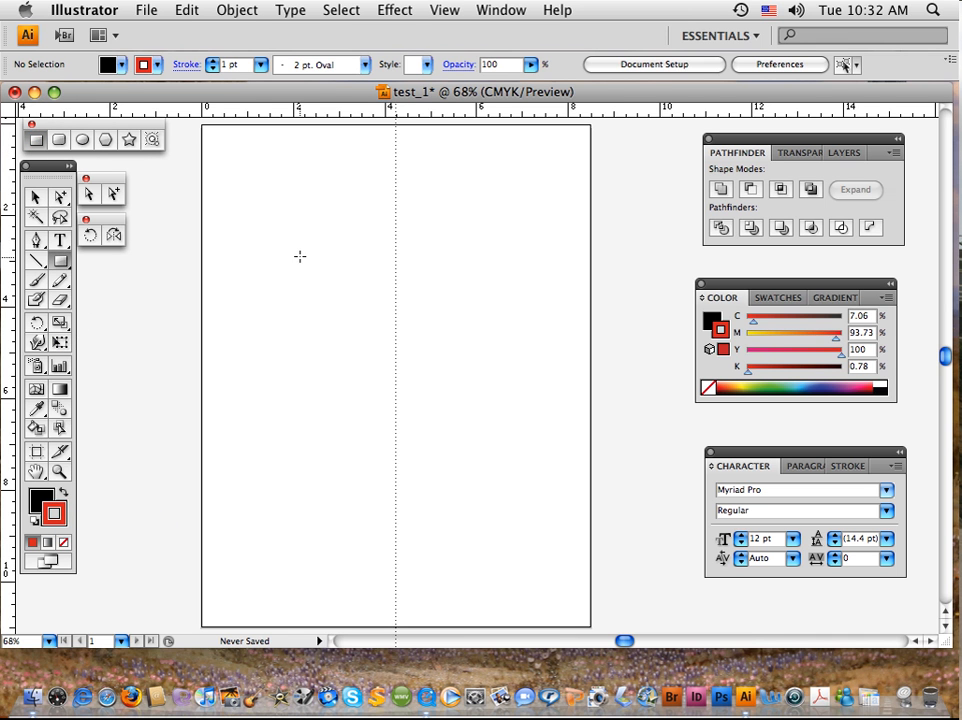
left_click_drag(299, 256, 491, 393)
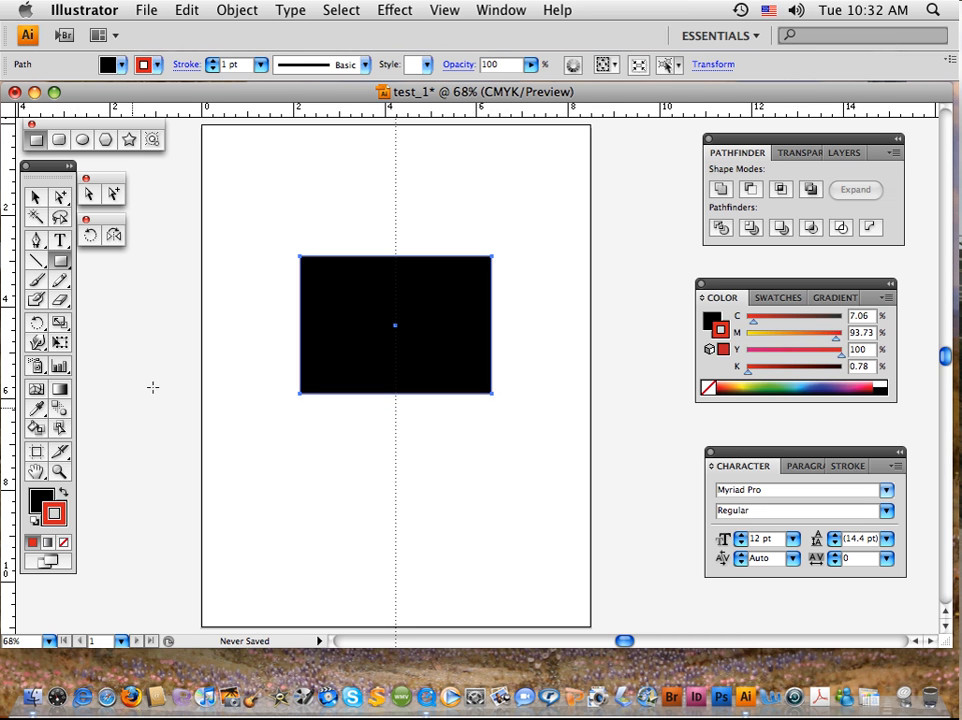
left_click(35, 197)
left_click(393, 234)
left_click(390, 298)
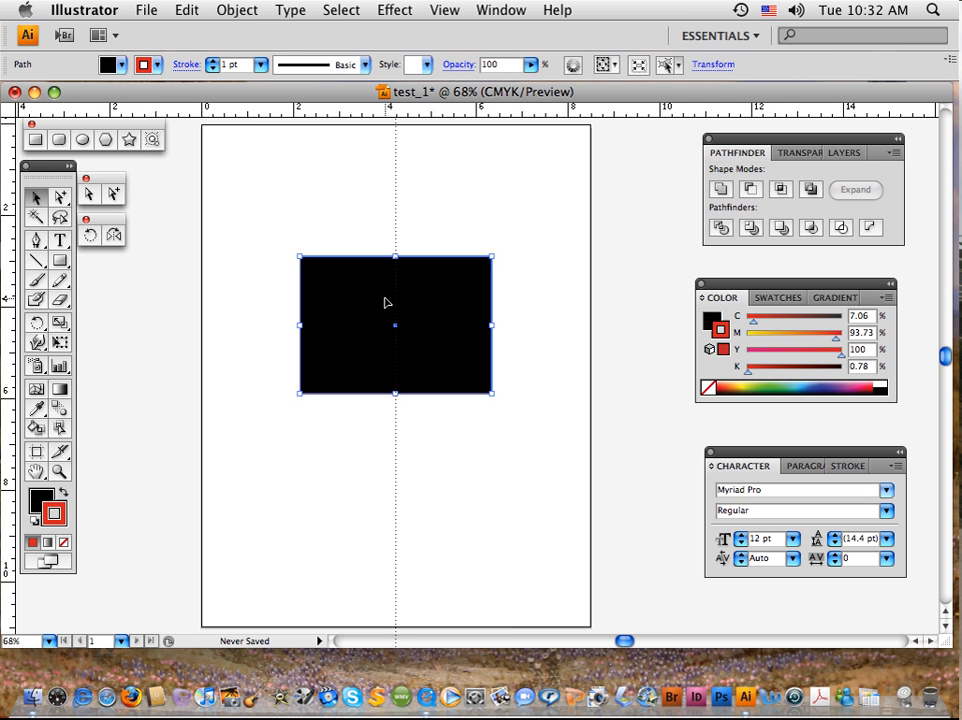
left_click(348, 247)
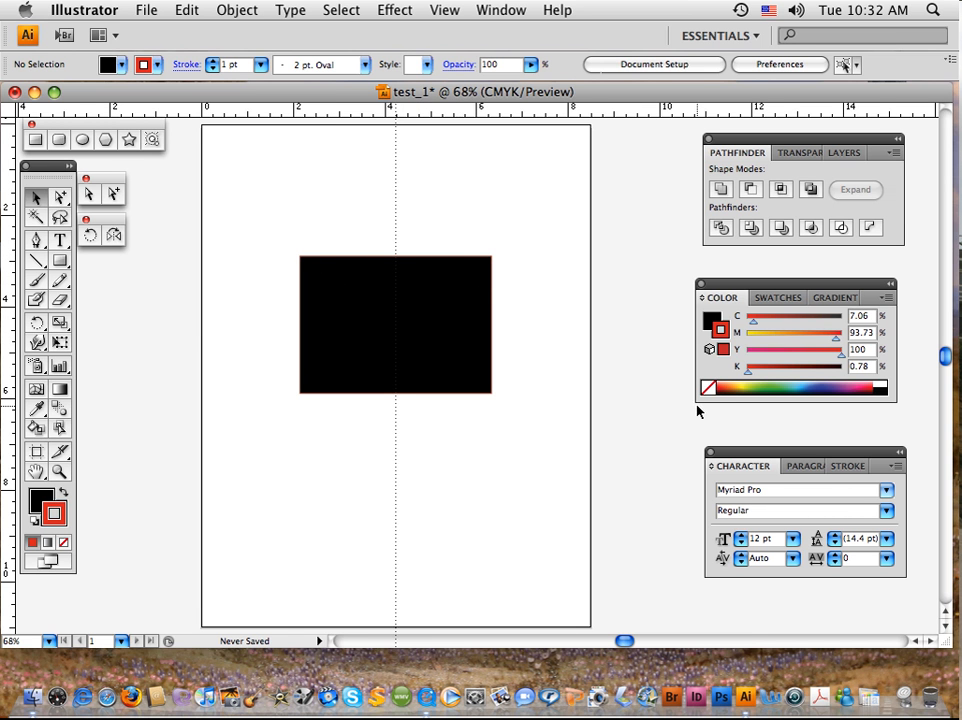
Show the stroke options and set the rectangle's stroke weight to 10 pt.
left_click(847, 469)
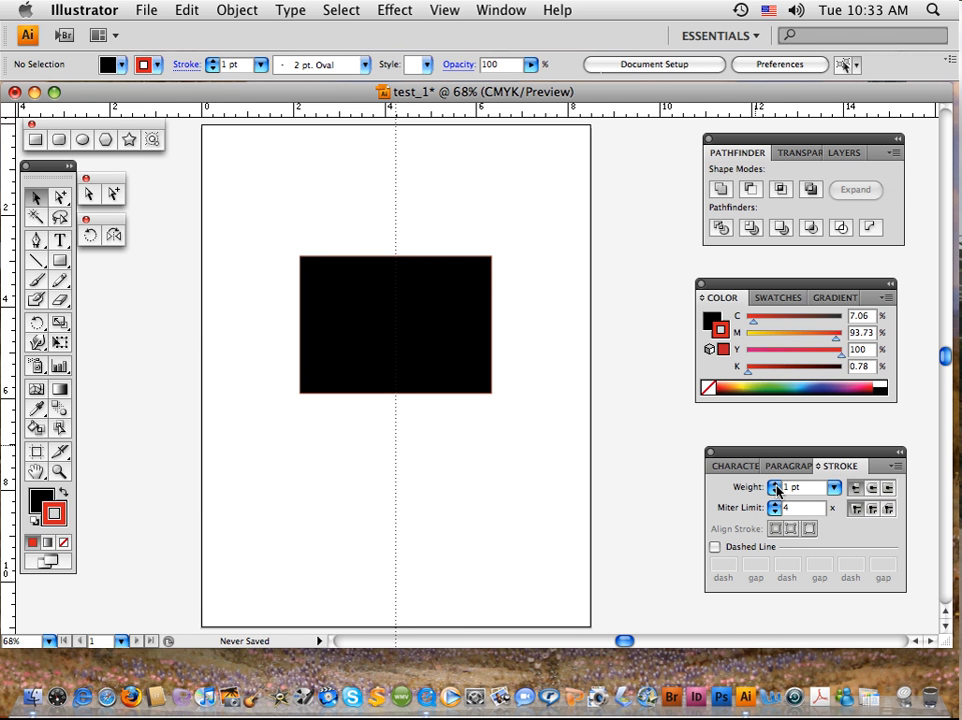
left_click(776, 485)
left_click(834, 487)
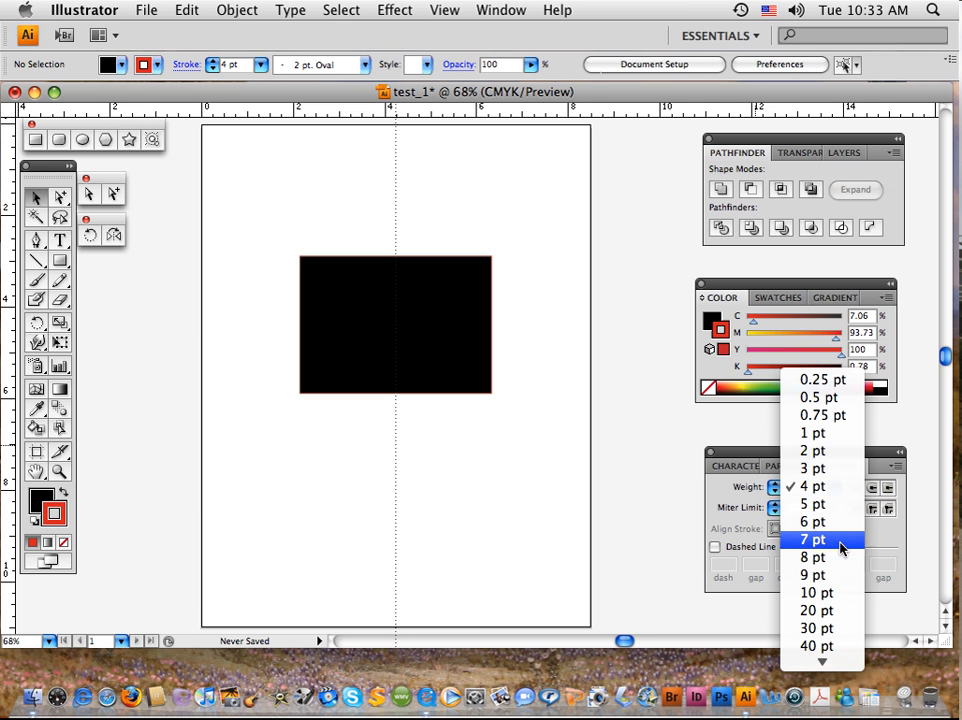
left_click(842, 593)
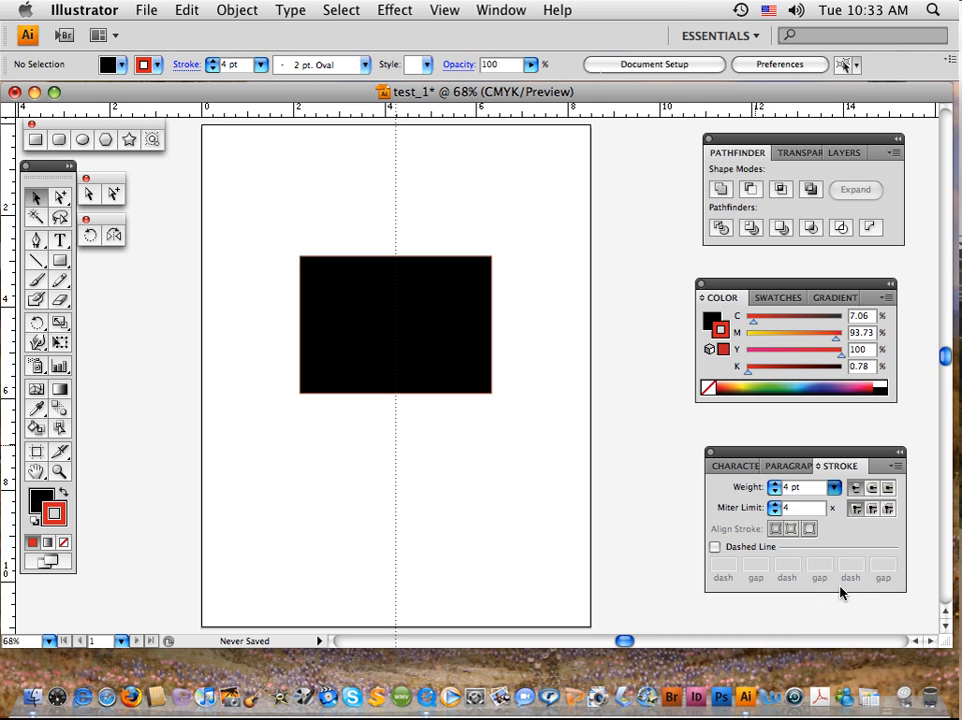
left_click(441, 341)
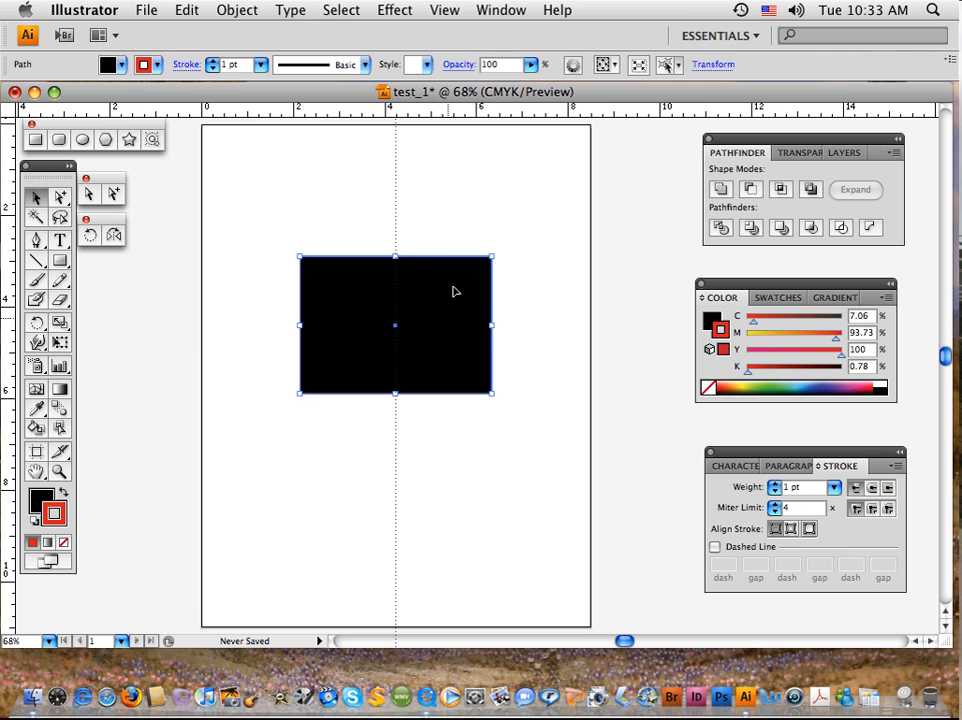
left_click(835, 488)
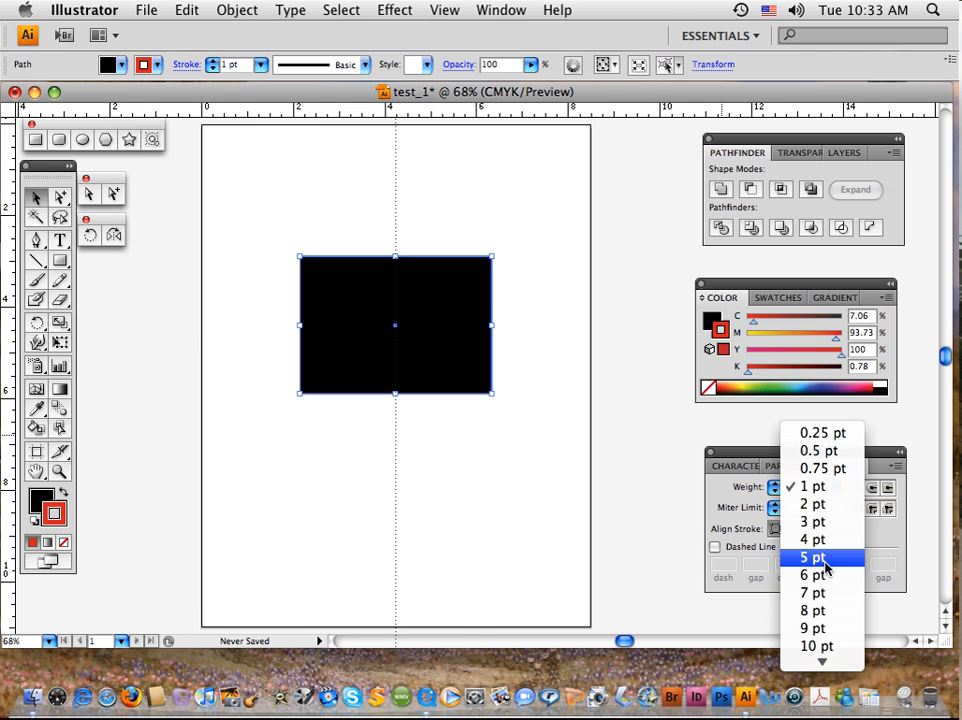
left_click(832, 645)
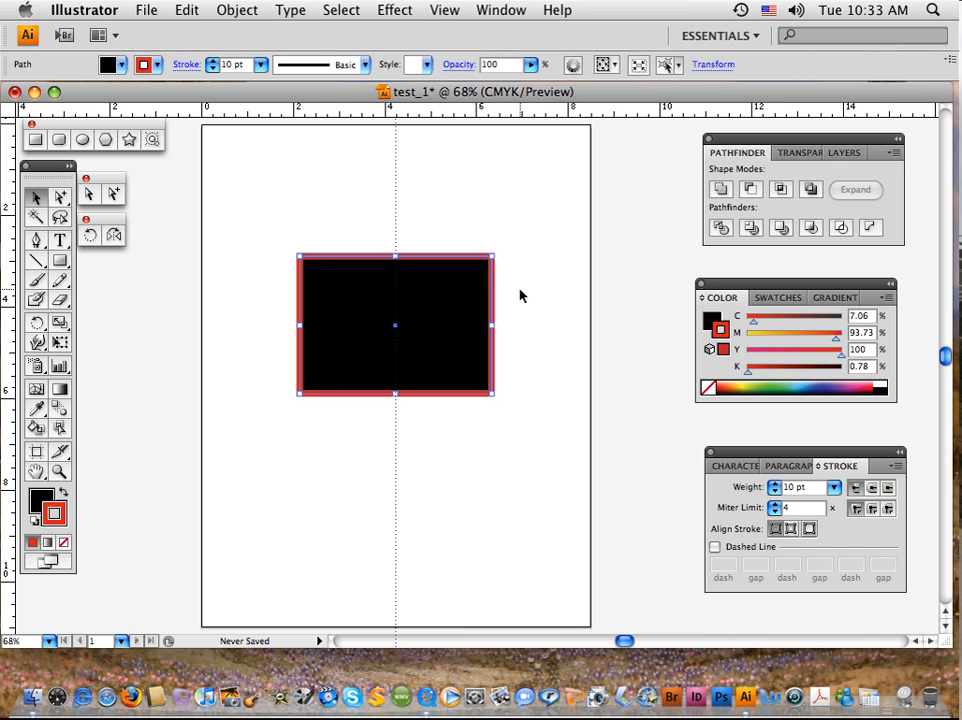
left_click(508, 457)
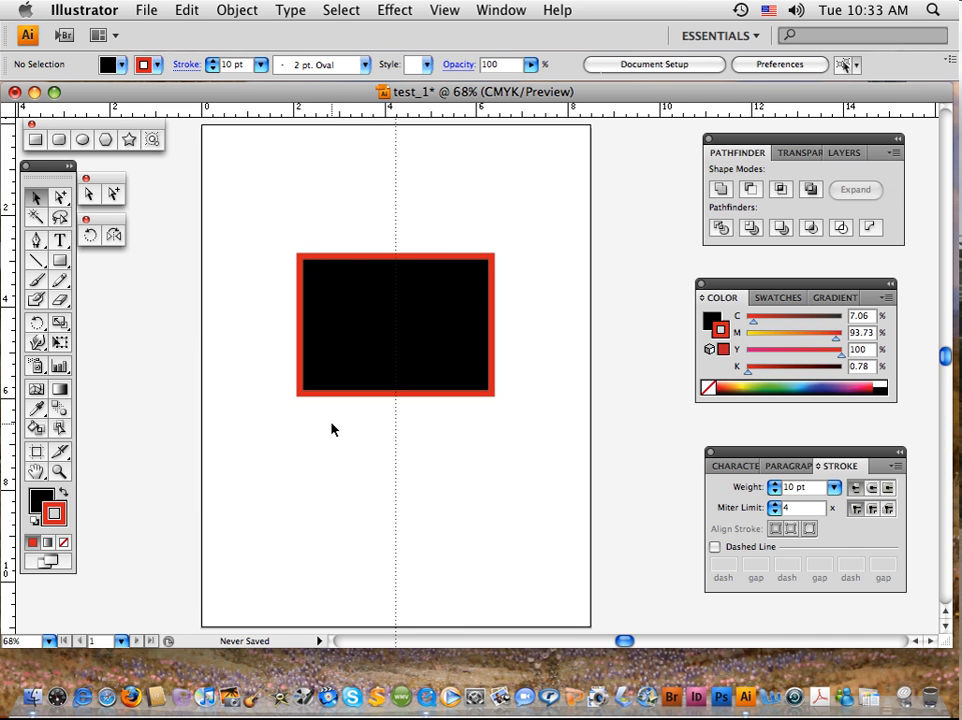
Fill the rectangle with a light blue from the CMYK spectrum, about 63% cyan with no magenta, yellow or black.
left_click(38, 503)
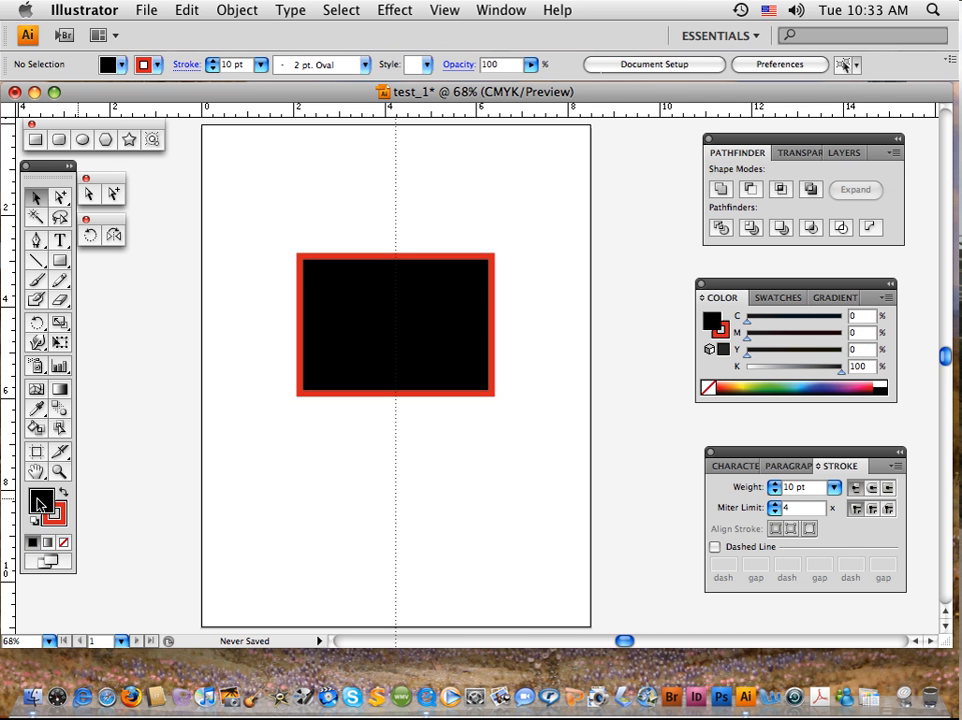
left_click(807, 382)
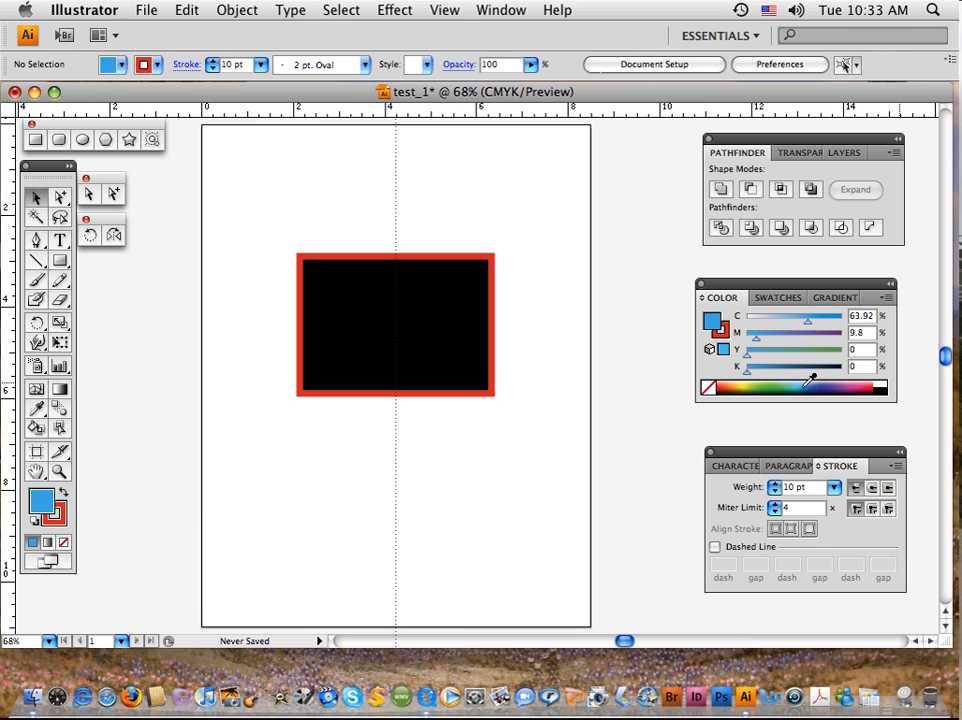
left_click(387, 310)
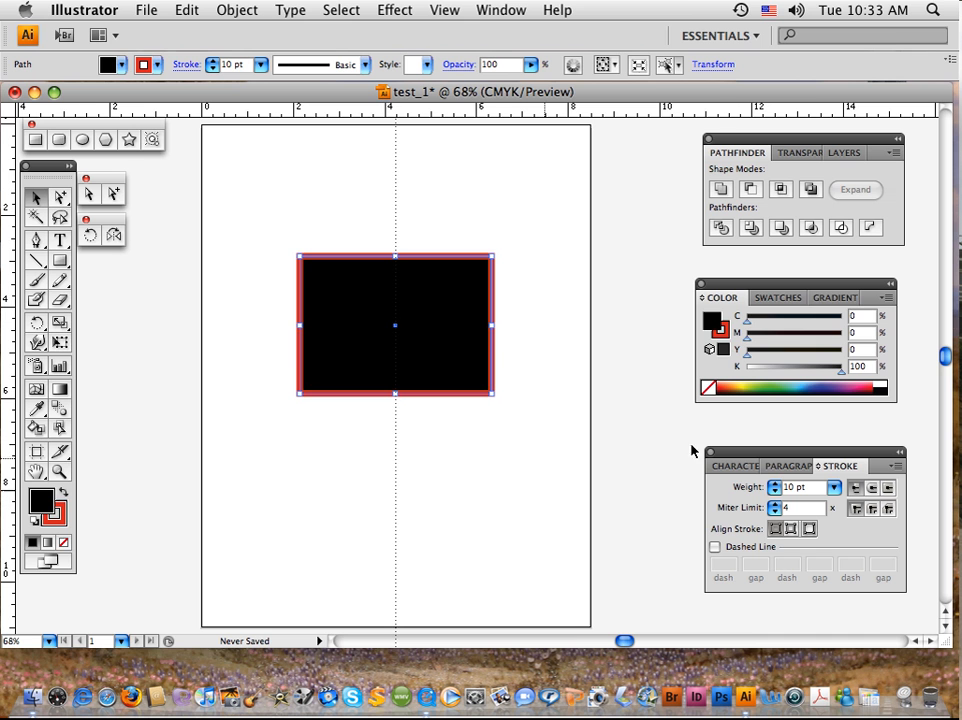
left_click(807, 384)
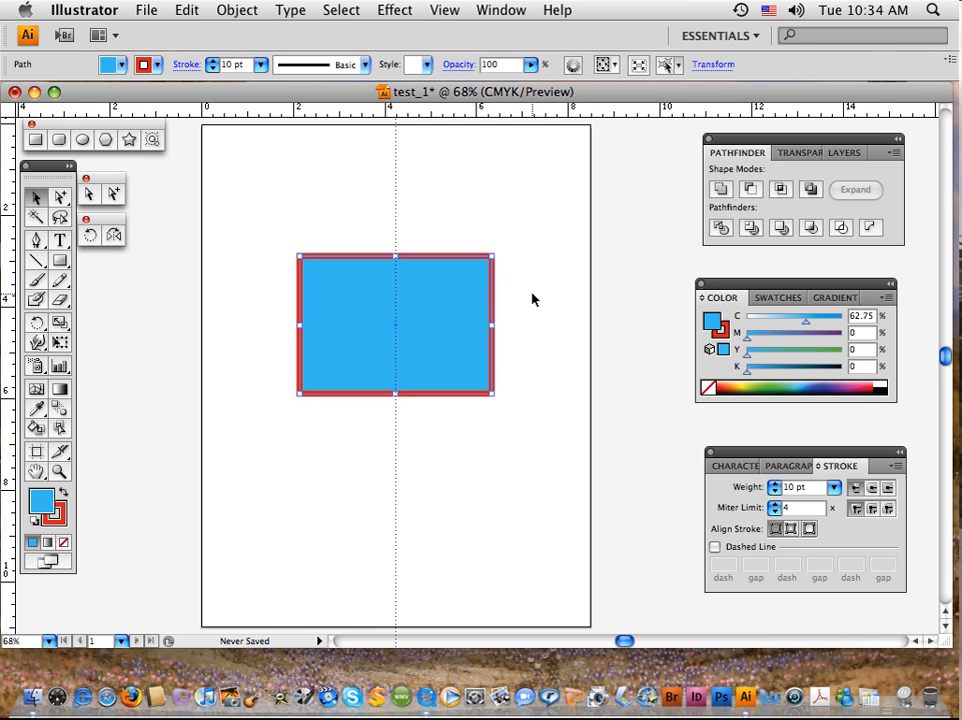
Set the rectangle's stroke to None, make the fill active again, and deselect the rectangle.
left_click(56, 514)
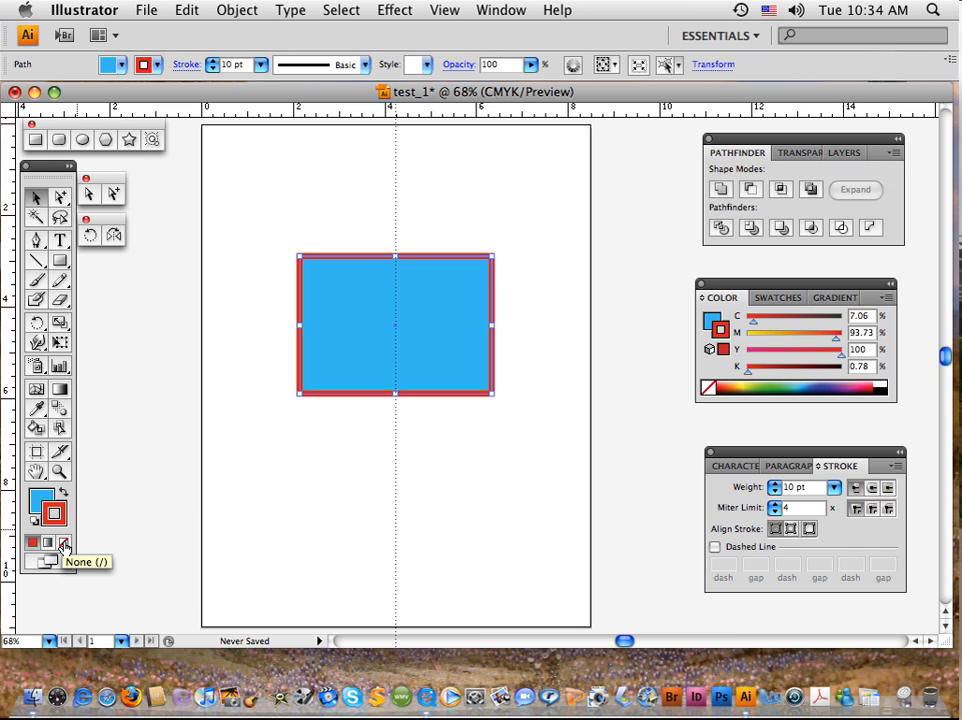
left_click(63, 545)
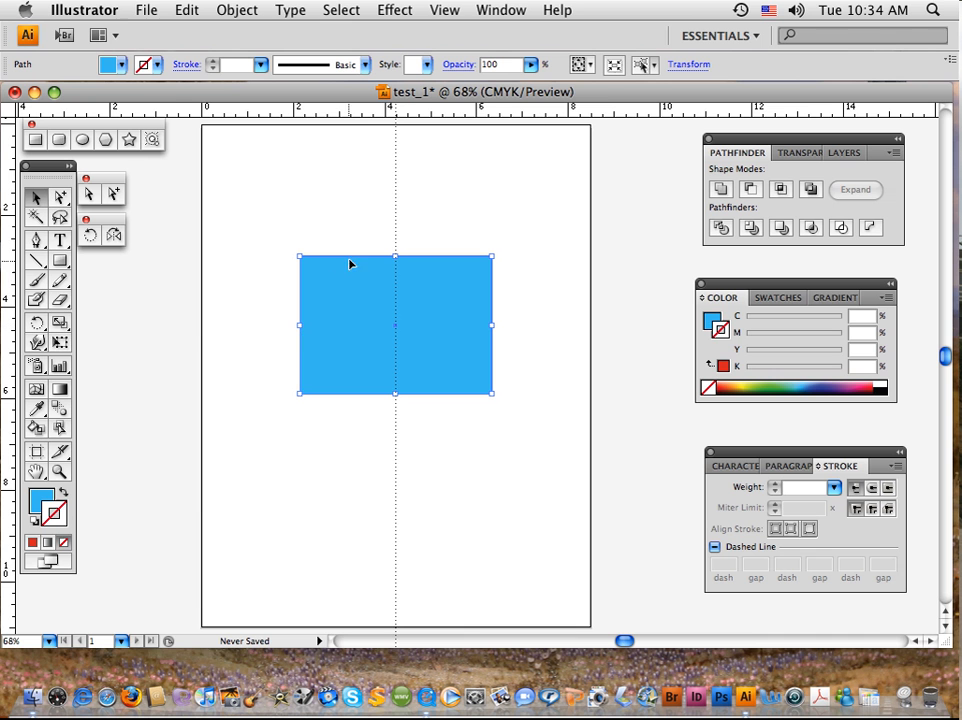
left_click(43, 502)
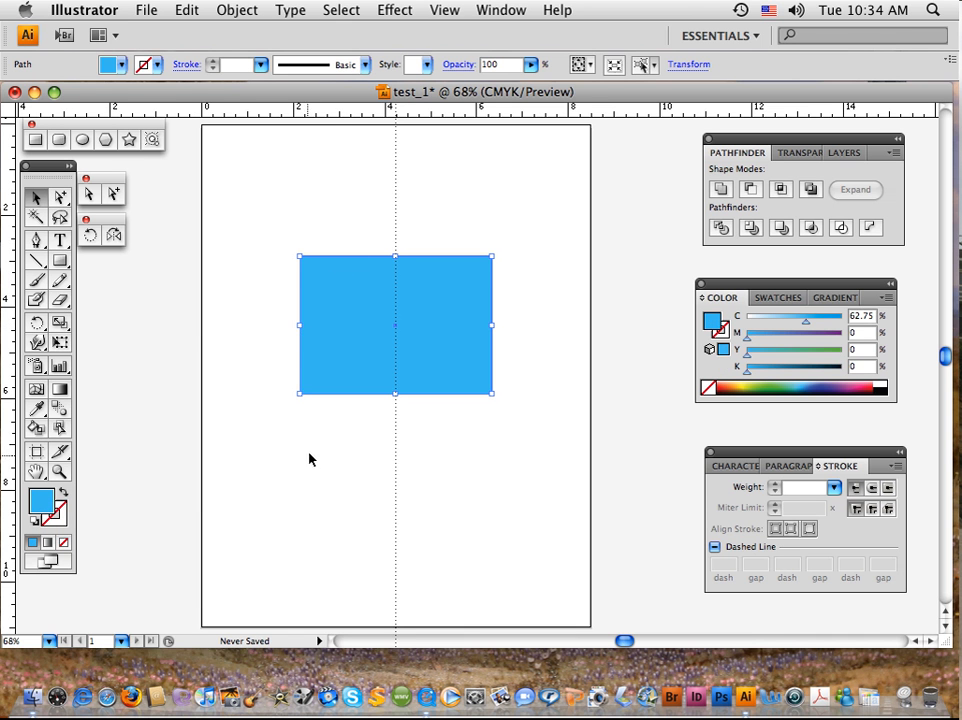
left_click(301, 470)
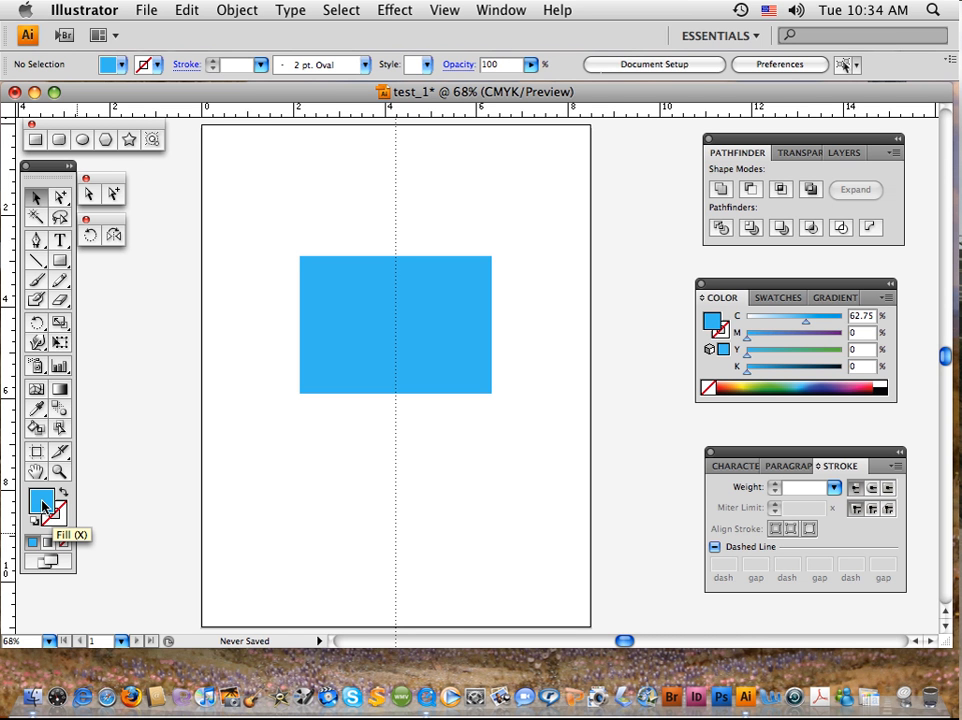
Draw a closed, irregular straight-sided shape with 11 anchor points below the rectangle using the Pen tool, and deselect it.
left_click(36, 243)
left_click(355, 455)
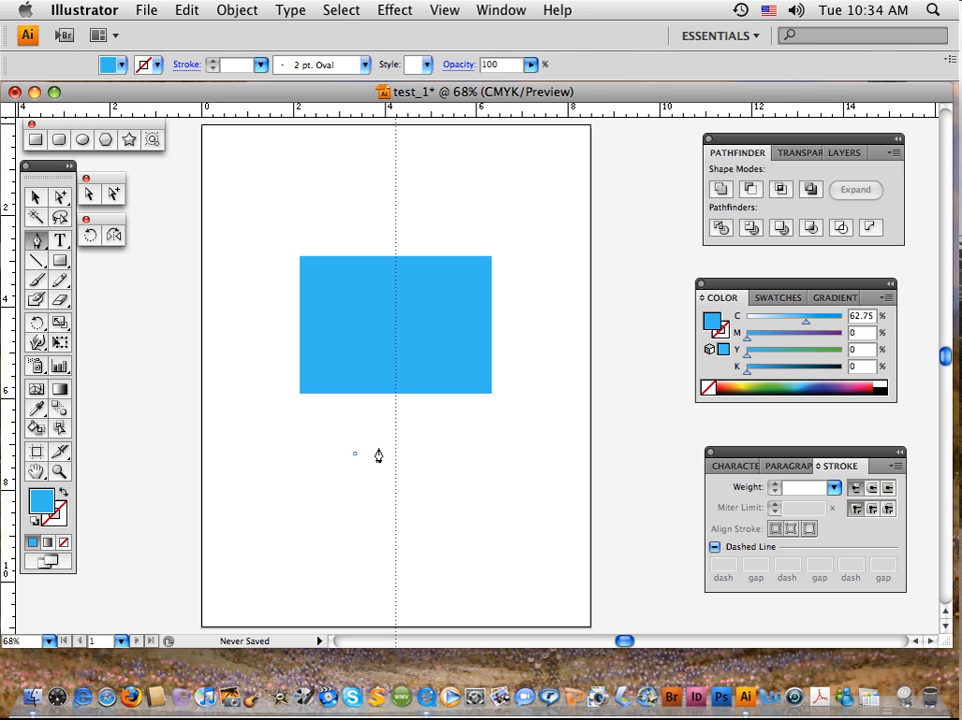
left_click(424, 442)
left_click(457, 518)
left_click(531, 555)
left_click(500, 595)
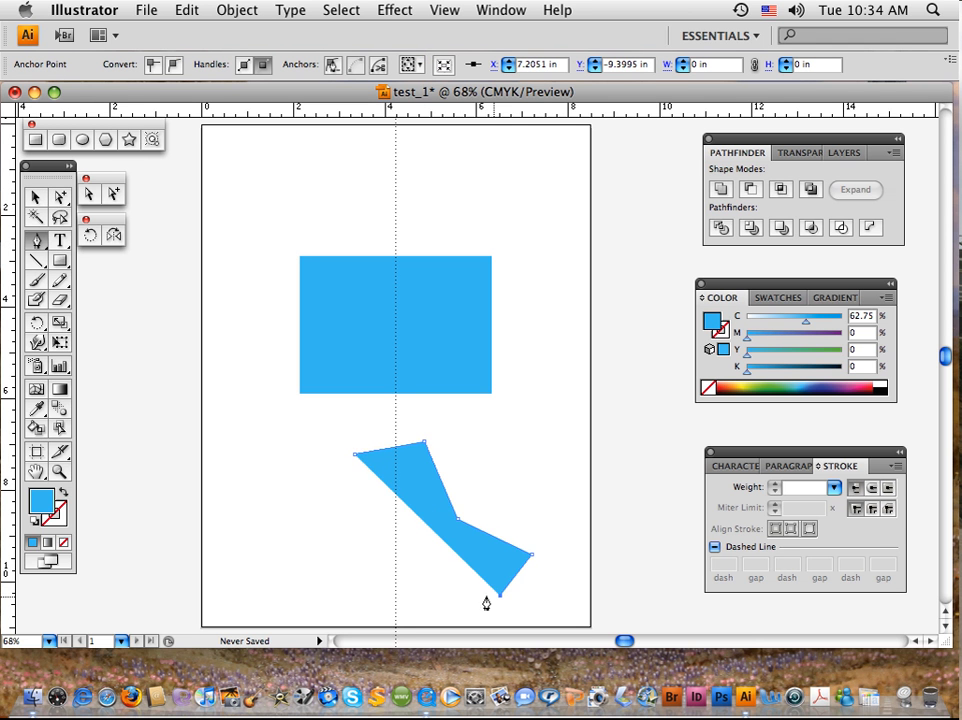
left_click(399, 530)
left_click(355, 586)
left_click(245, 540)
left_click(317, 504)
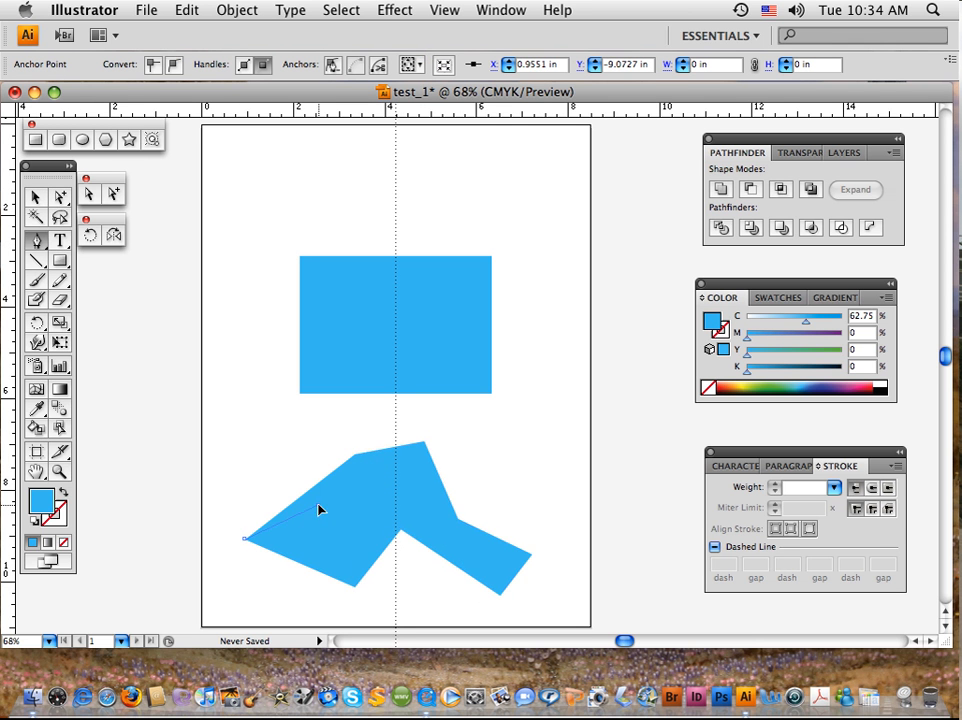
left_click(270, 441)
left_click(330, 415)
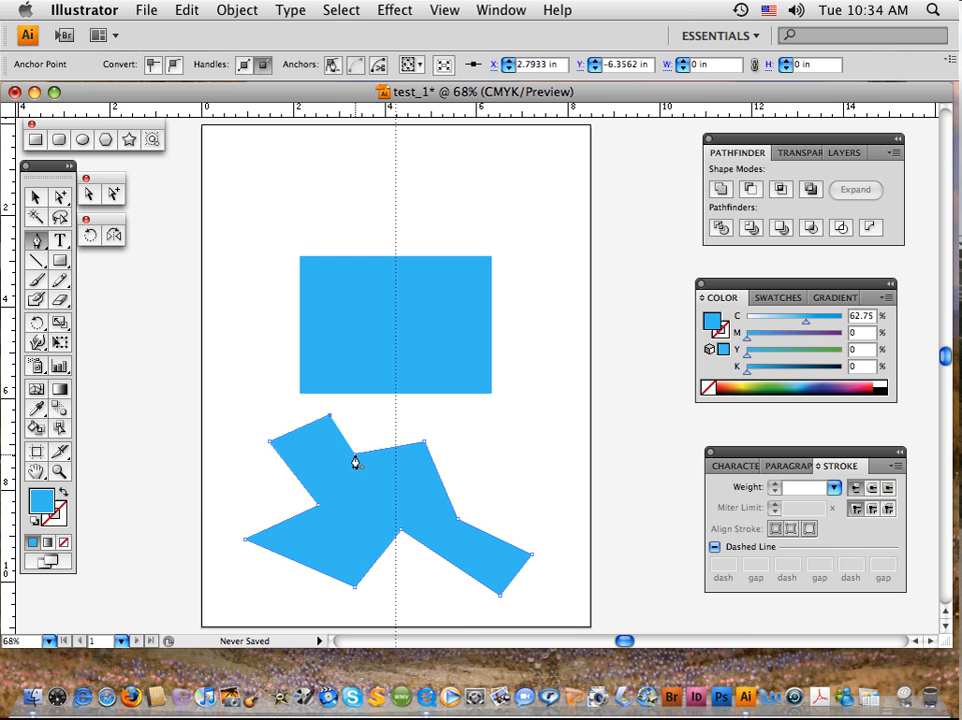
left_click(355, 455)
left_click(36, 197)
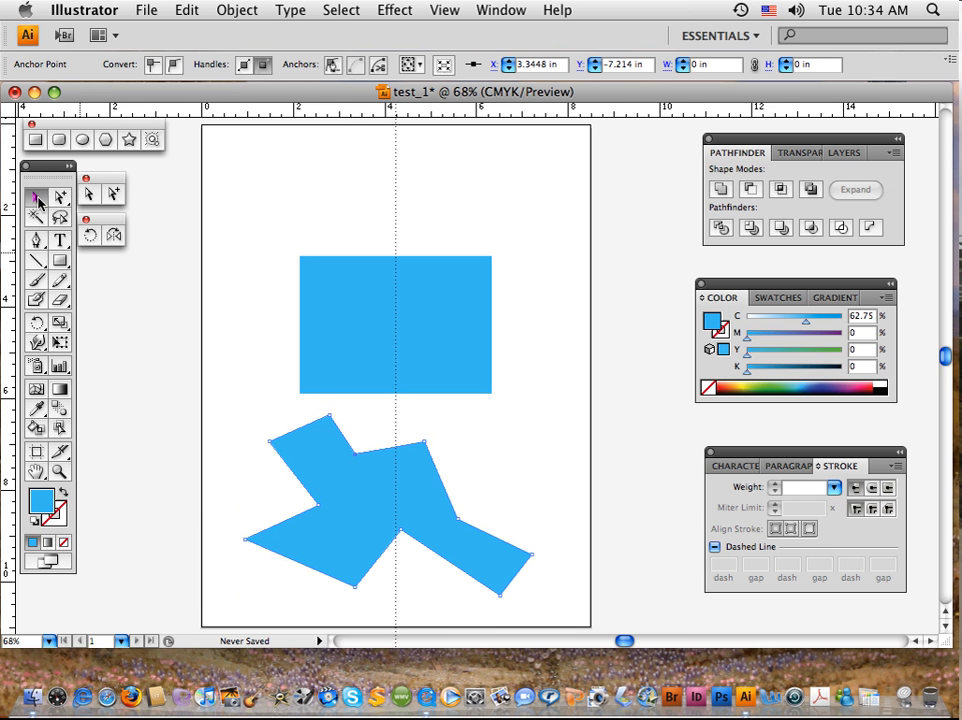
left_click(540, 382)
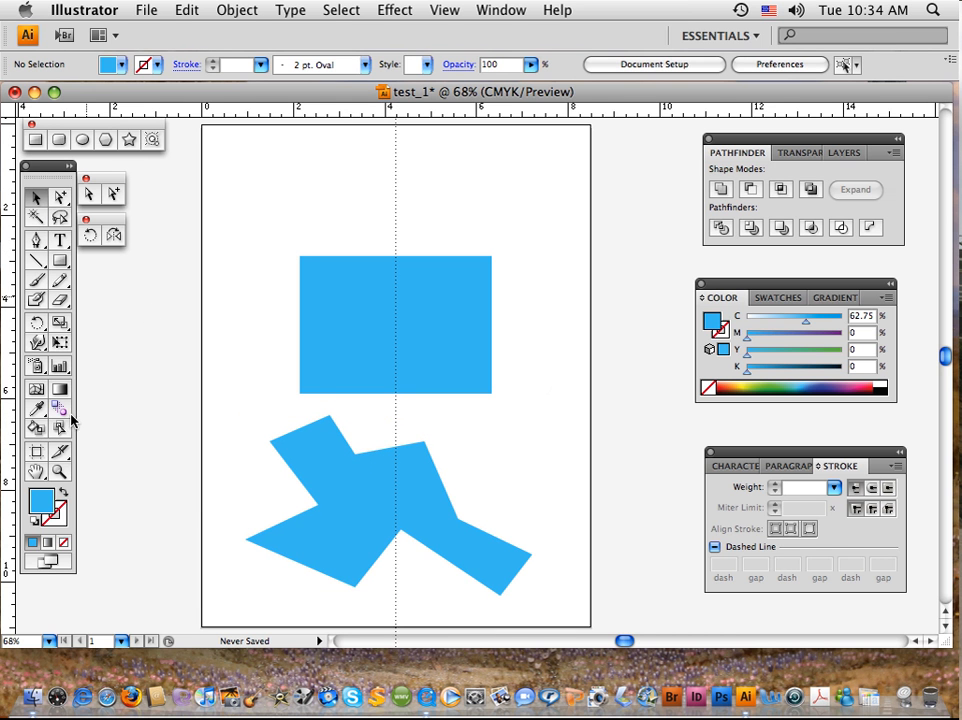
Draw a circle about 1.6 in across above the rectangle, near the page's upper-left corner.
left_click(83, 139)
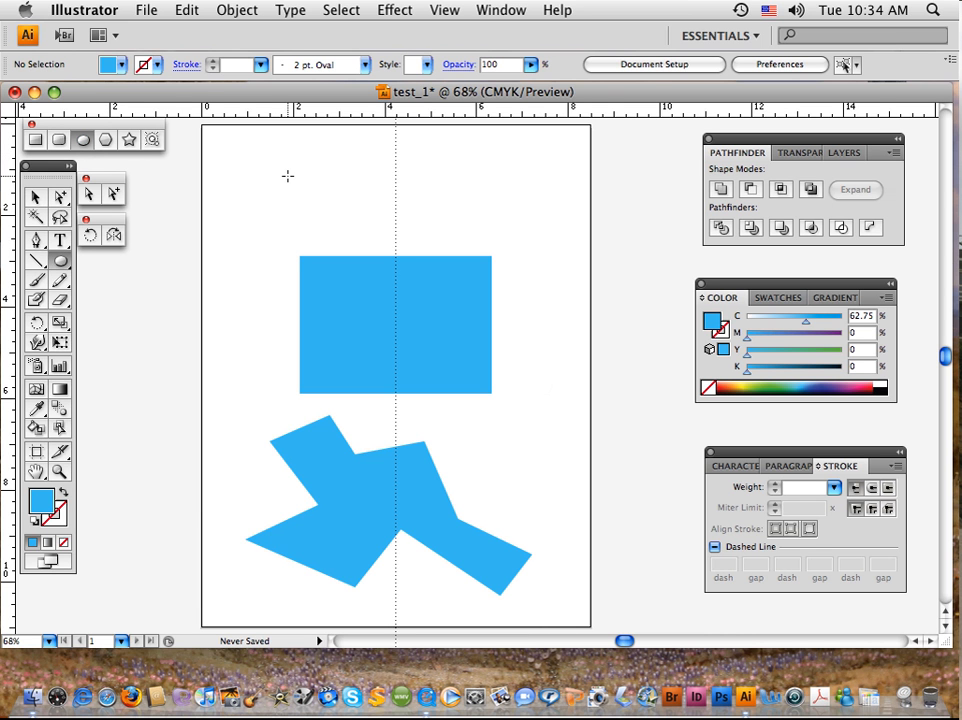
left_click_drag(288, 177, 325, 213)
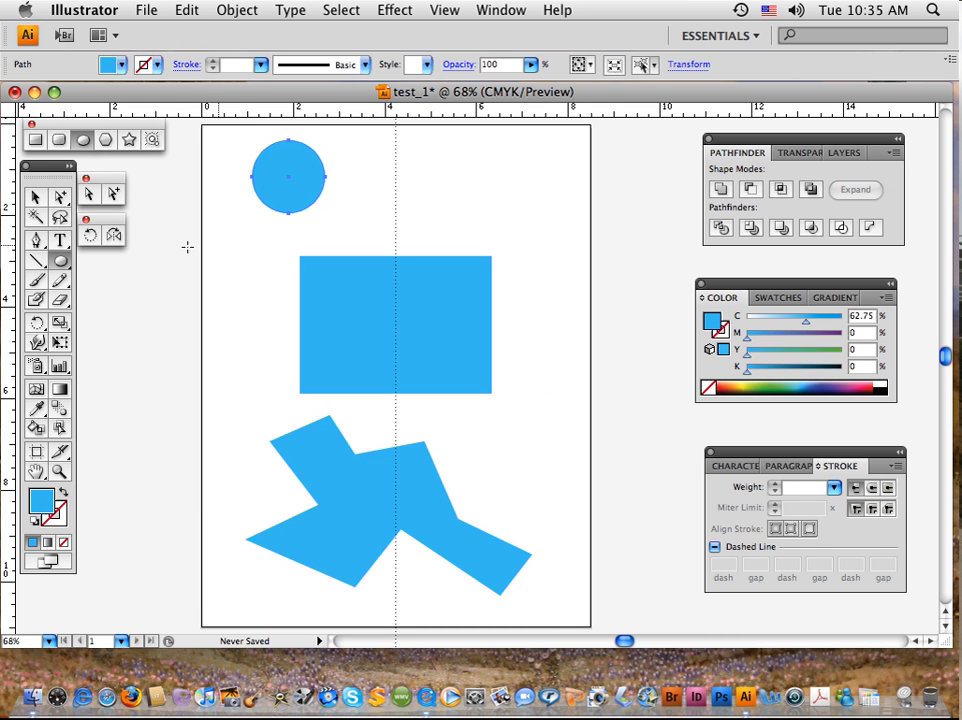
Select the irregular shape, rectangle and circle in turn, and fill the circle with a spectrum green of about 67% cyan and 87% yellow.
left_click(35, 197)
left_click(280, 222)
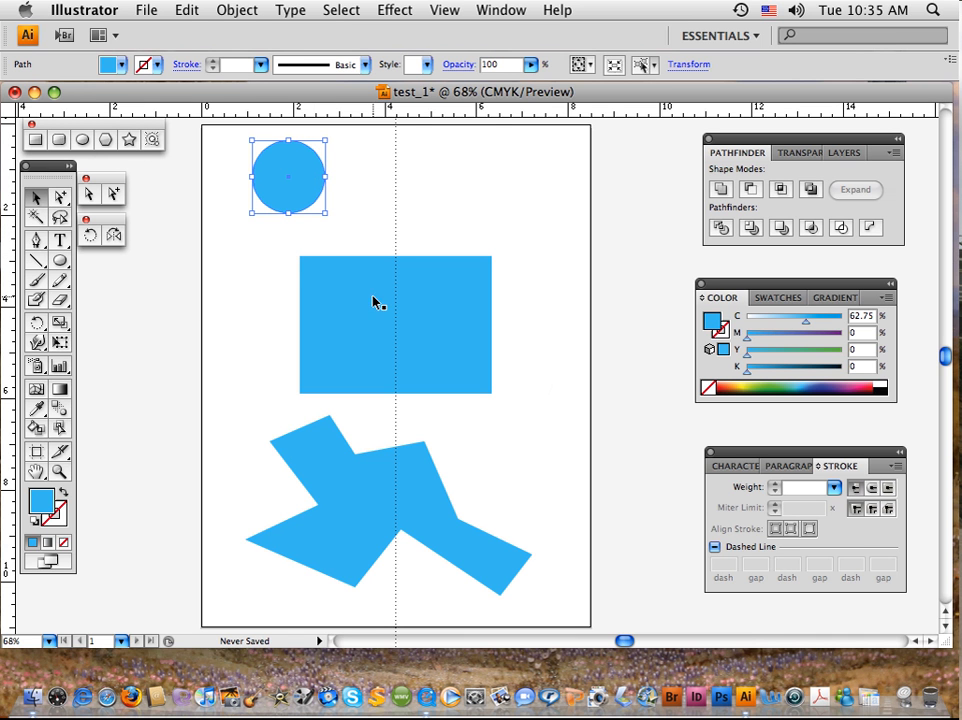
left_click(432, 520)
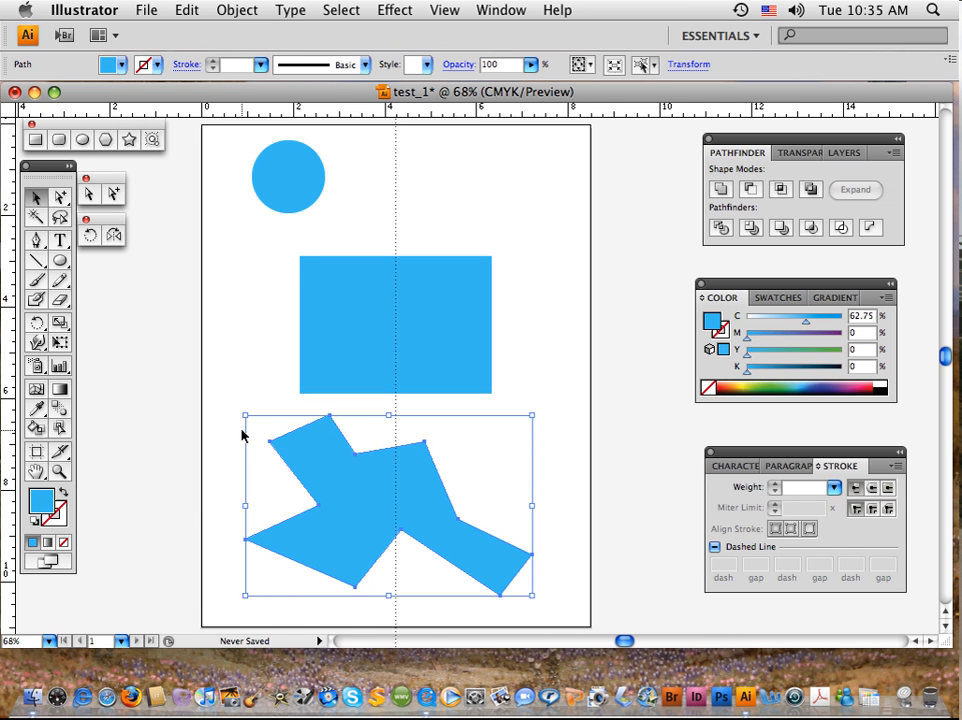
left_click(330, 327)
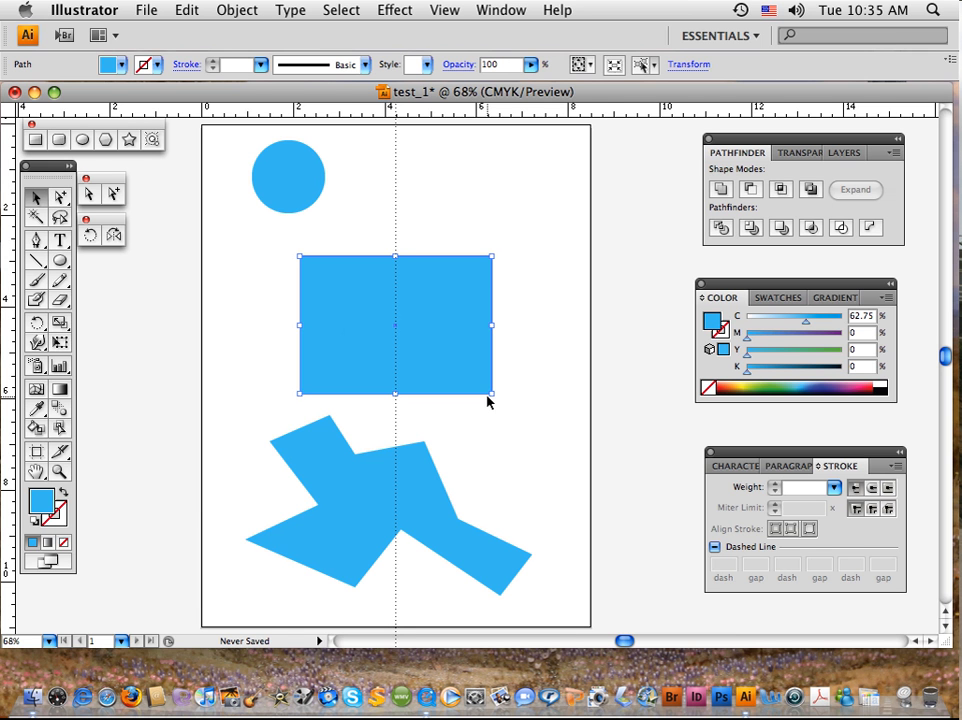
left_click(290, 189)
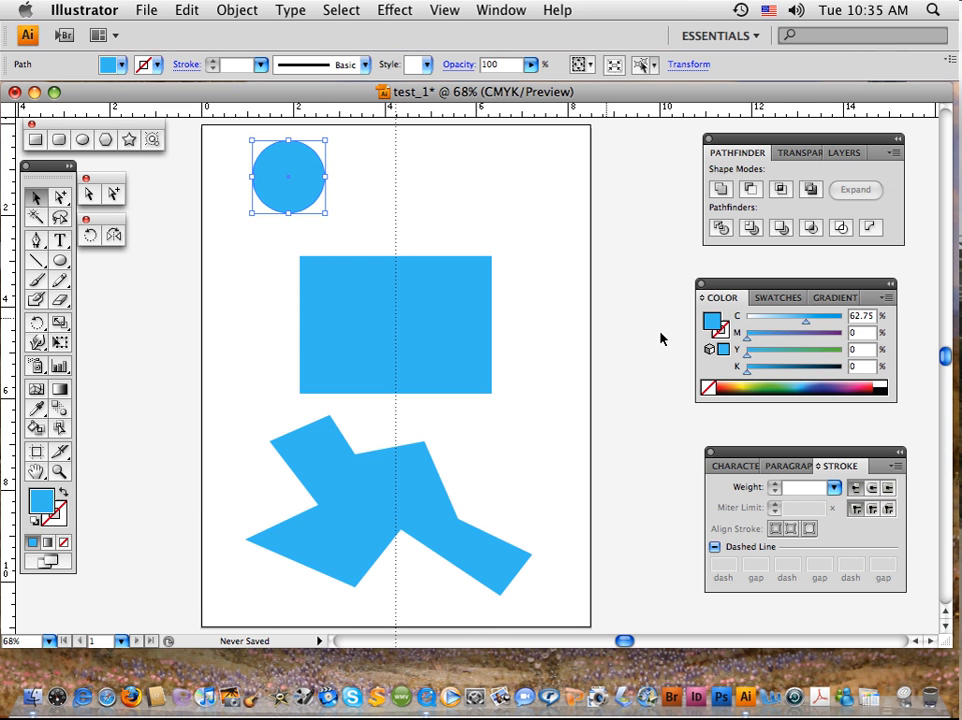
left_click(764, 383)
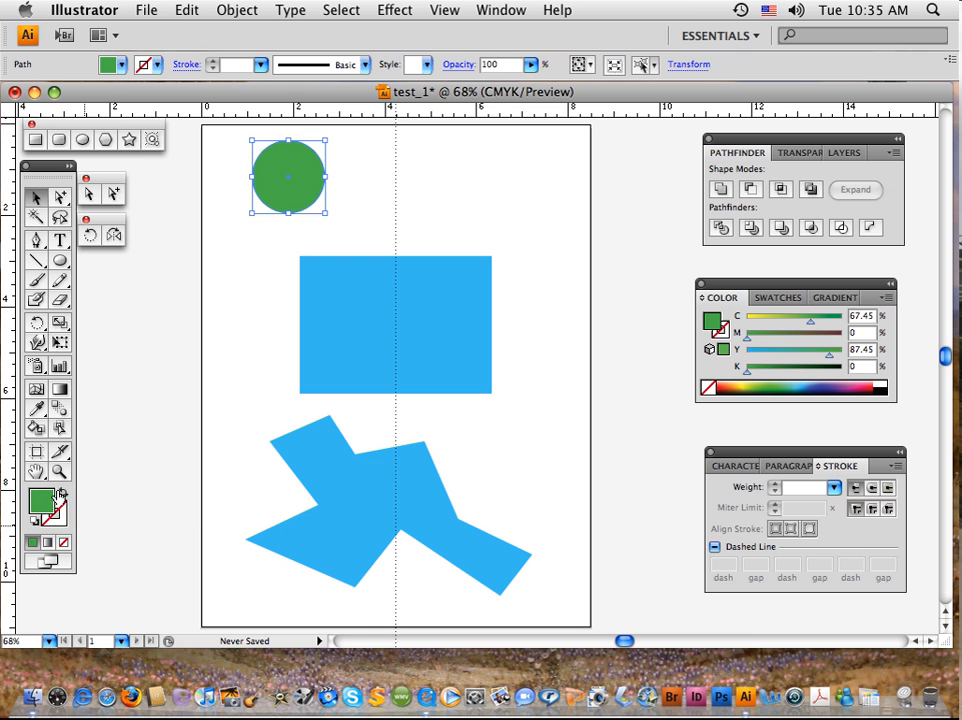
Swap the green circle's fill and stroke colours, swap them back, make the fill active, and deselect the circle.
left_click(62, 494)
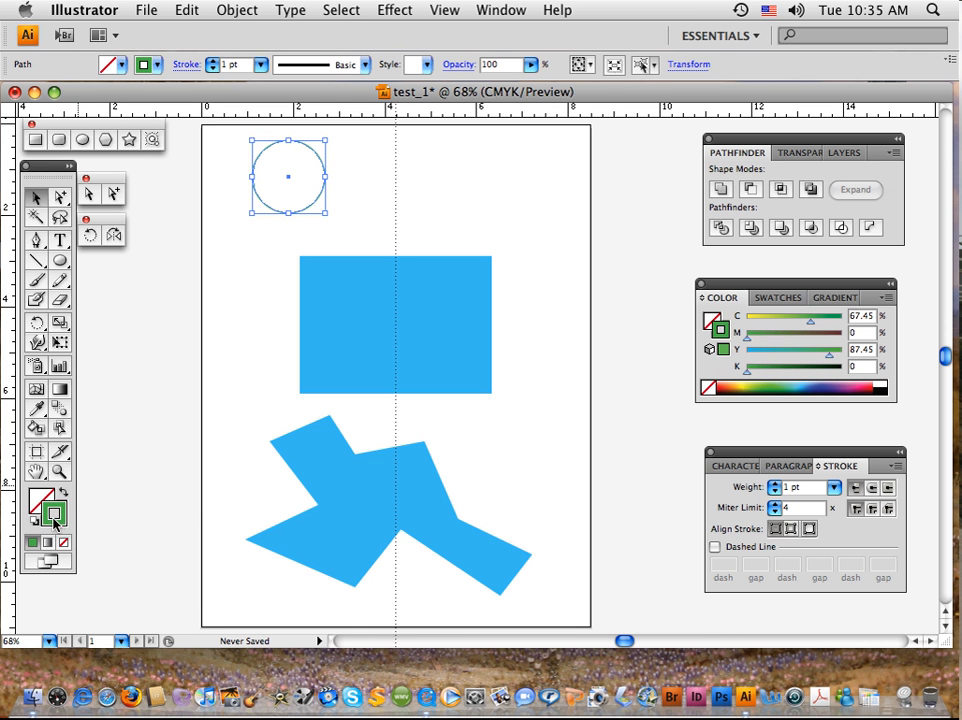
left_click(241, 245)
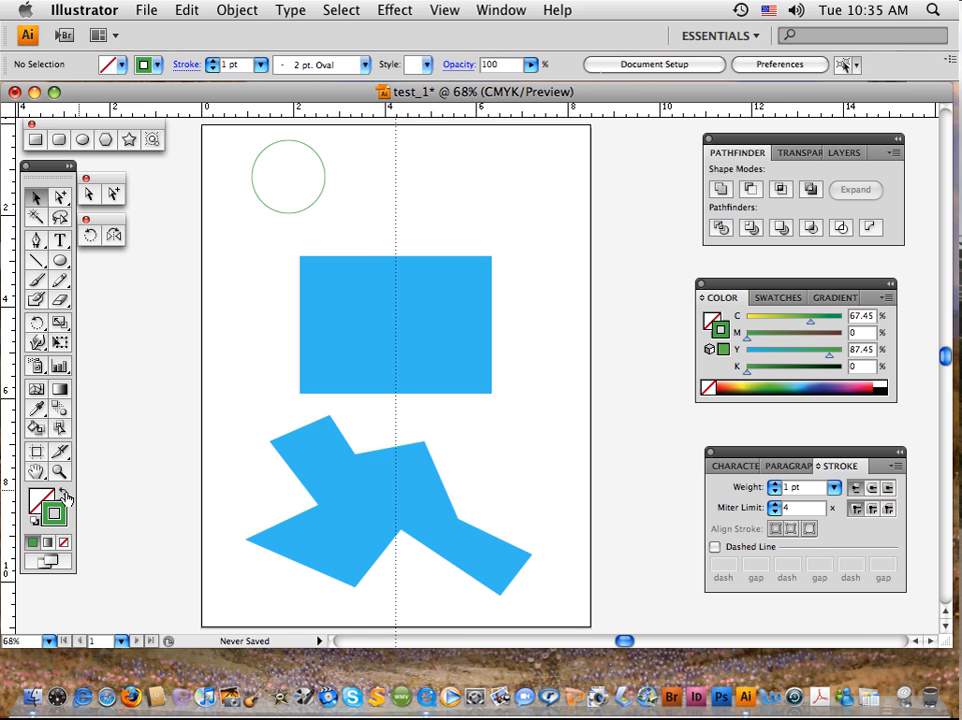
left_click(287, 213)
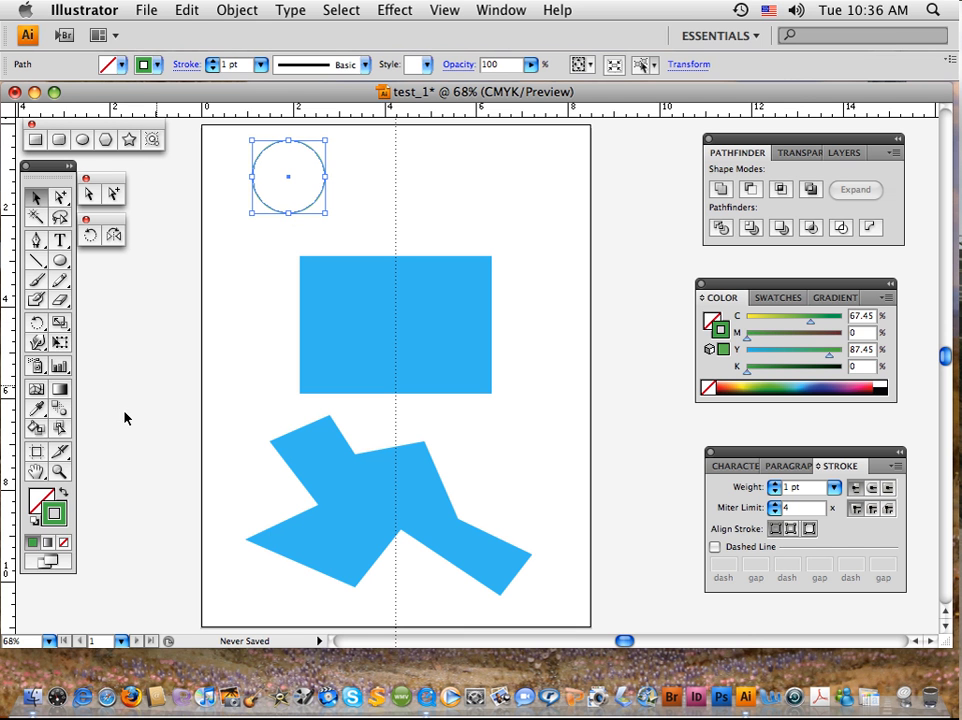
key("shift+x")
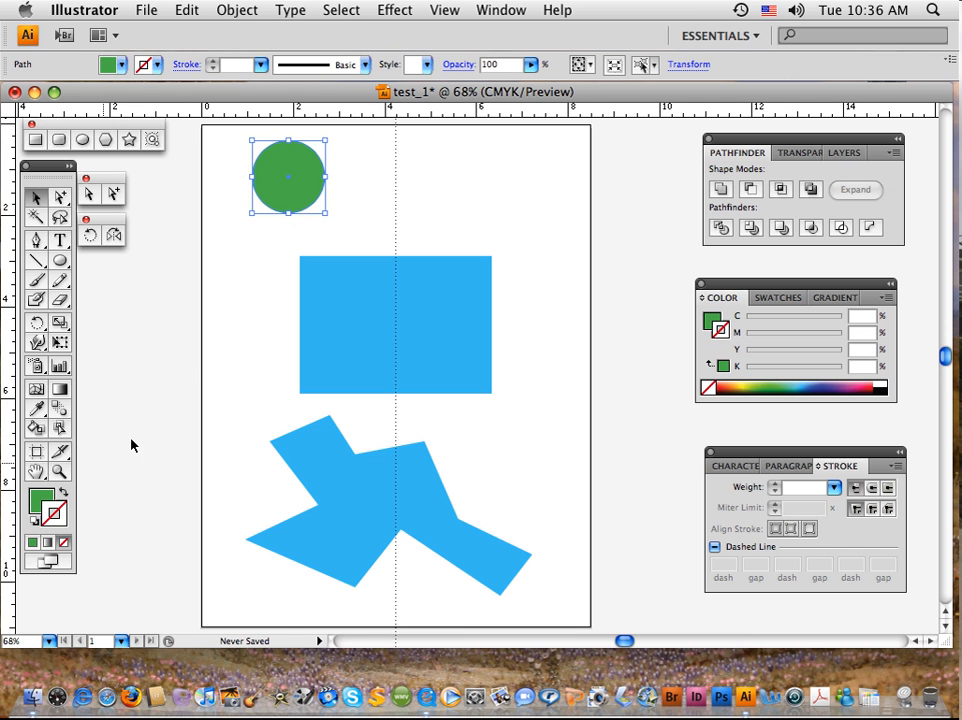
left_click(43, 505)
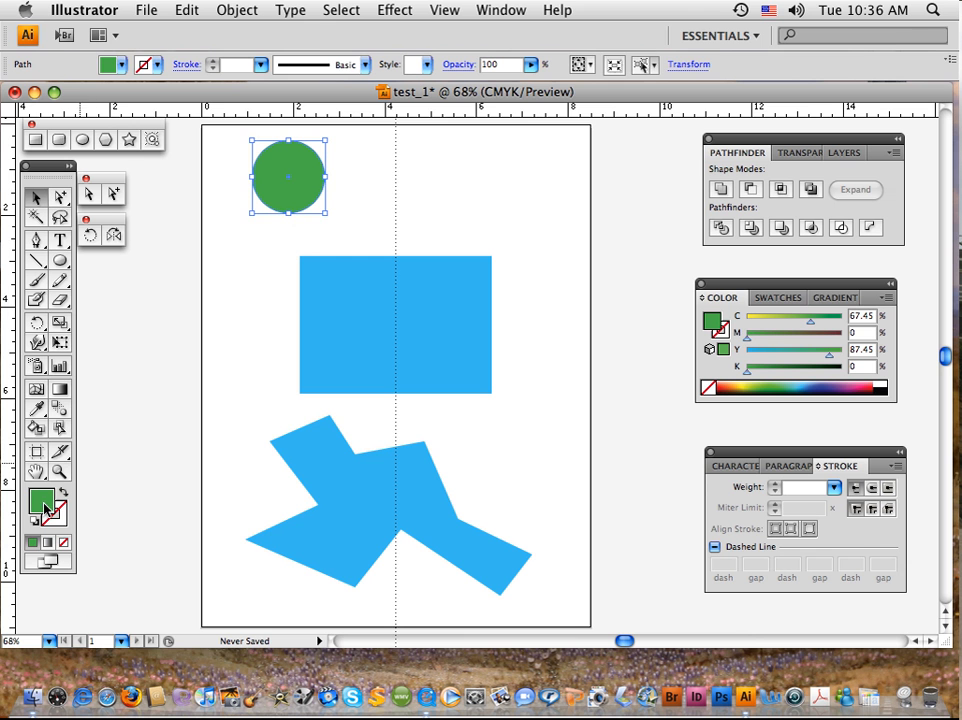
left_click(222, 298)
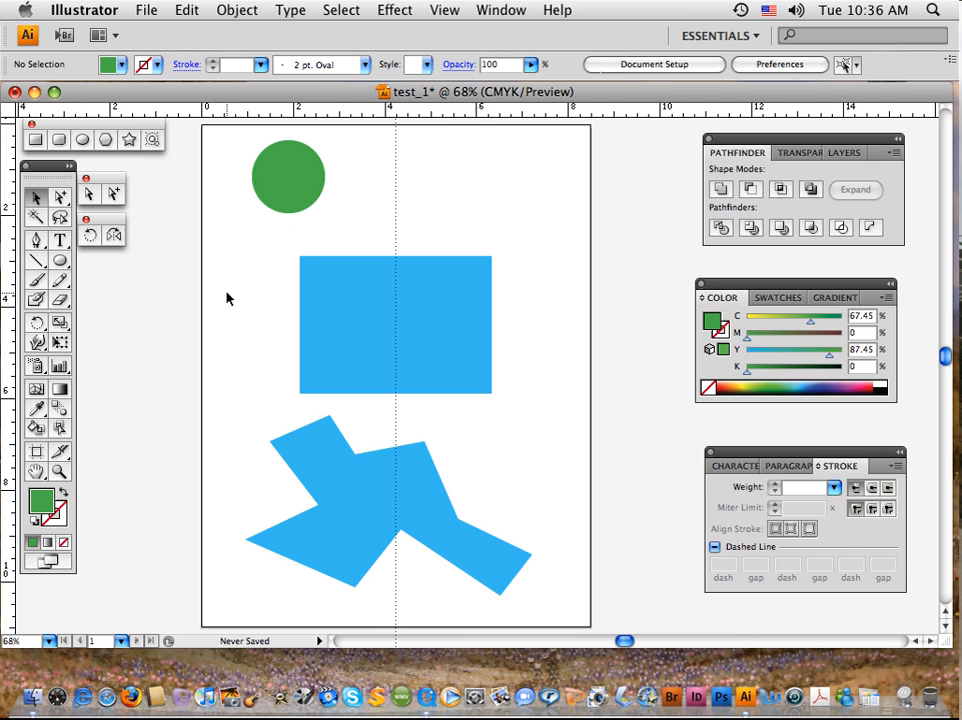
Fill the rectangle with a dark blue from the CMYK spectrum, about 100% cyan, 96% magenta, 2% yellow and 2% black, and deselect it.
left_click(412, 348)
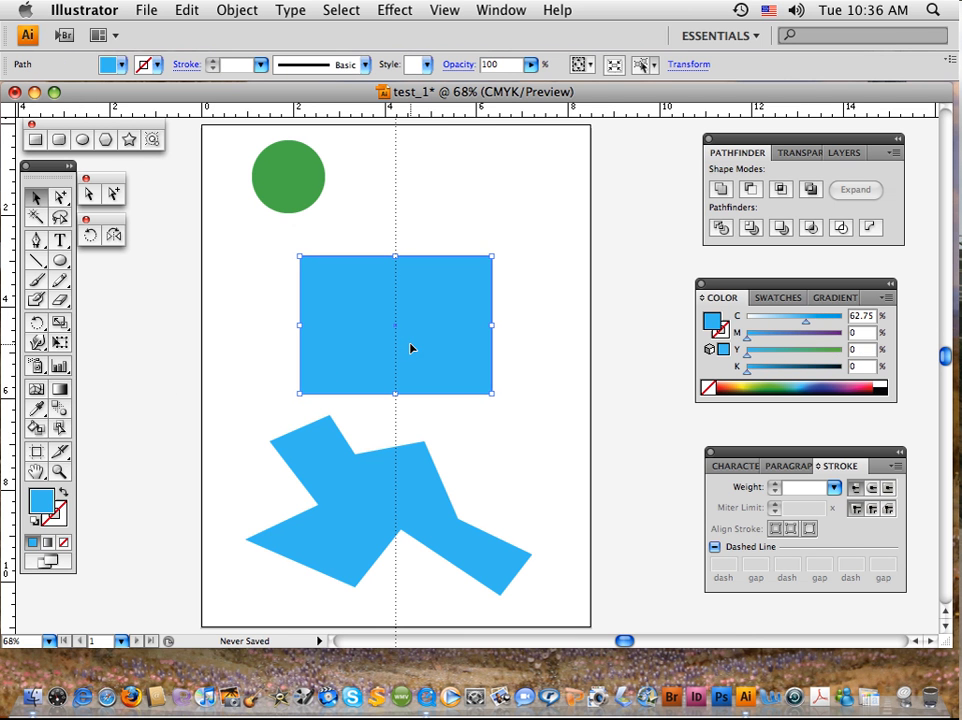
left_click(822, 382)
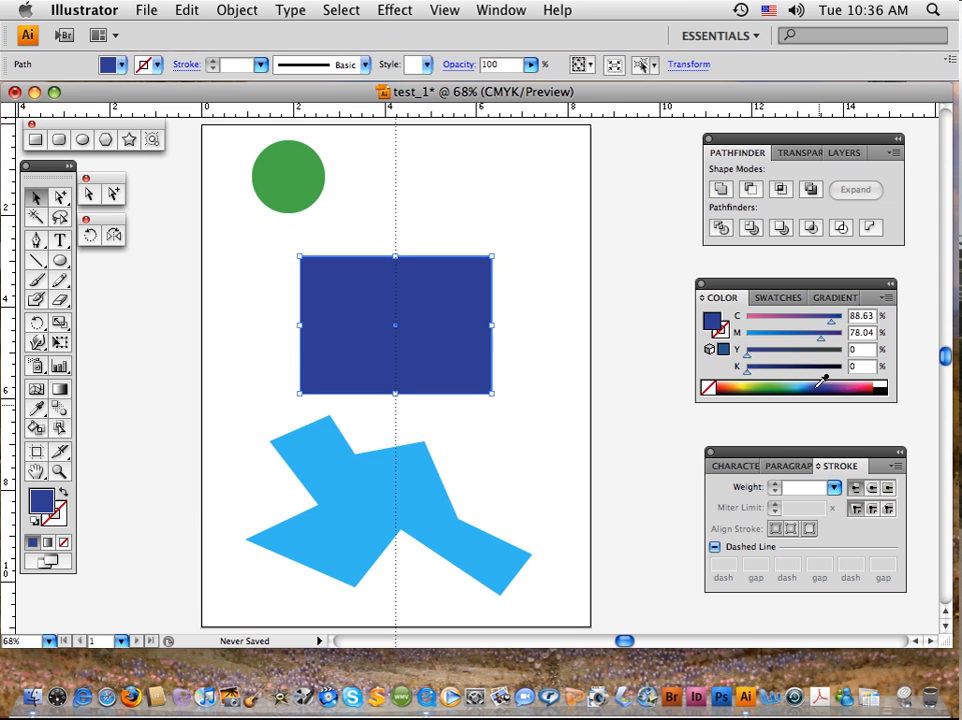
left_click(824, 386)
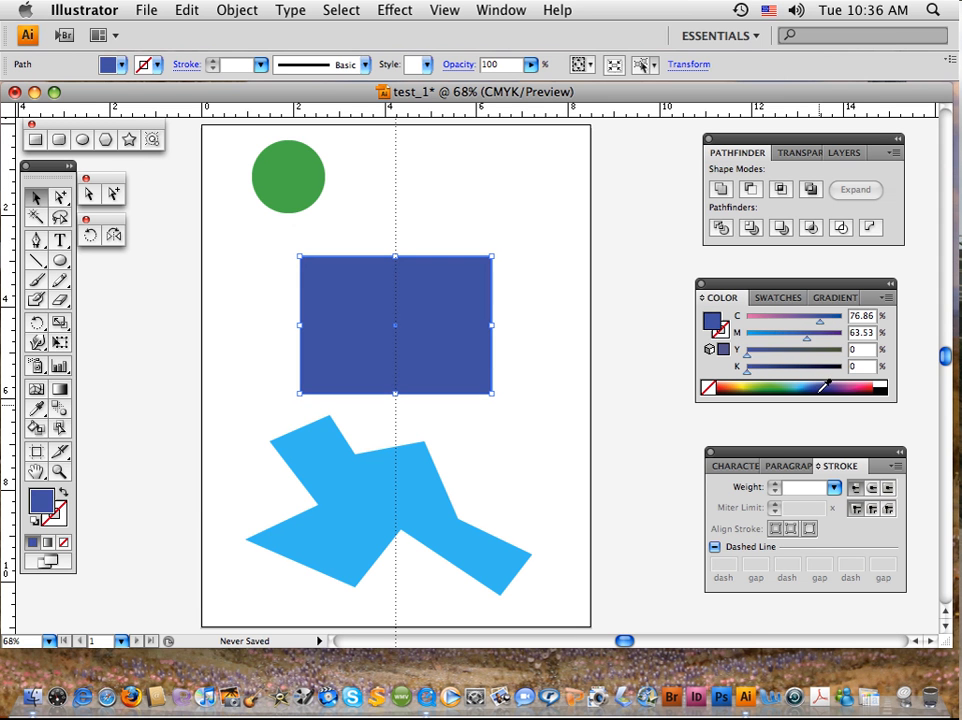
left_click(824, 384)
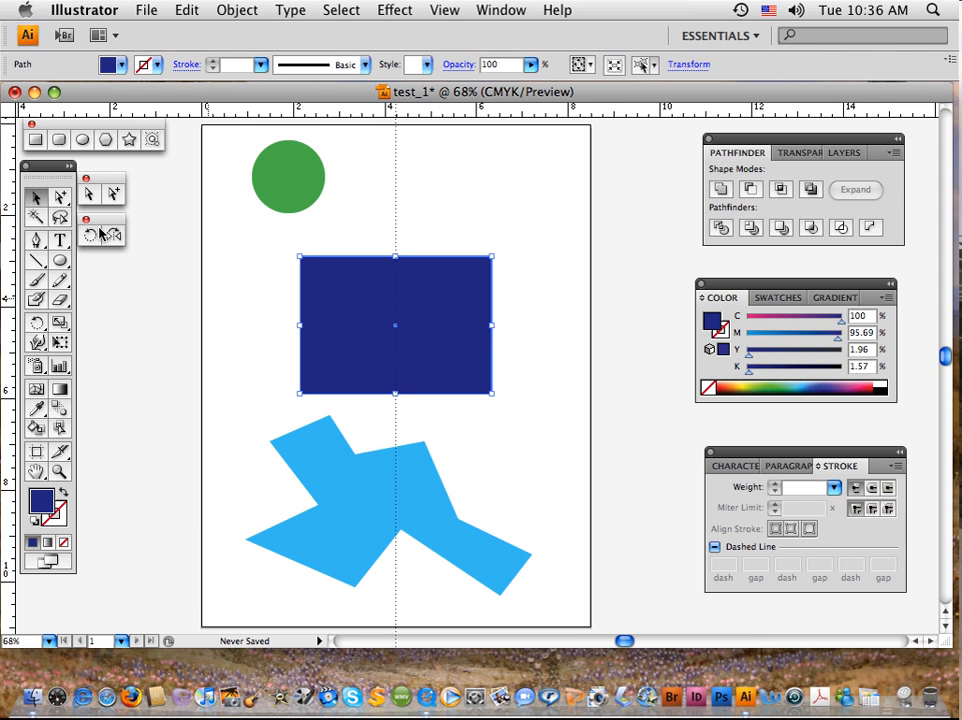
left_click(37, 198)
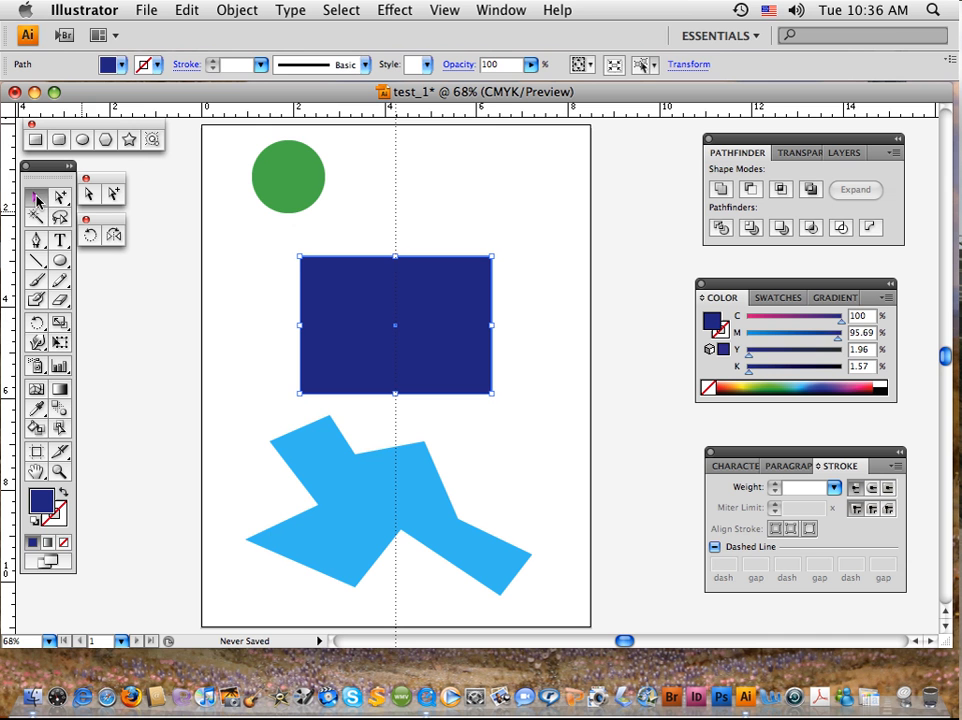
left_click(268, 341)
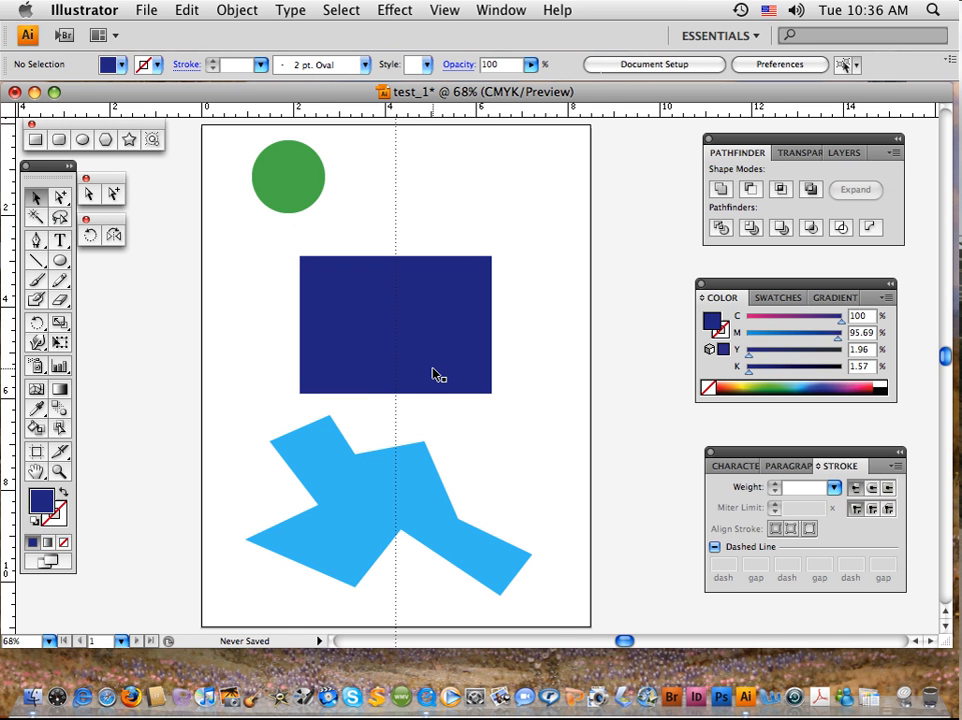
Swap the irregular shape's fill and stroke to give it a light blue outline without fill, make the stroke active, and deselect it.
left_click(395, 496)
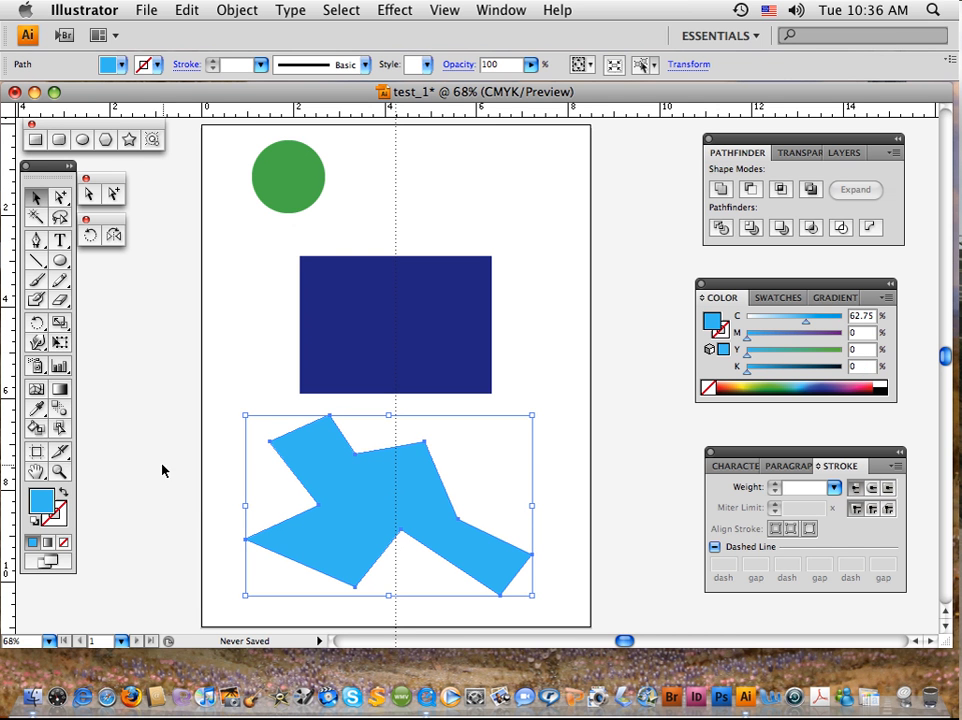
left_click(64, 494)
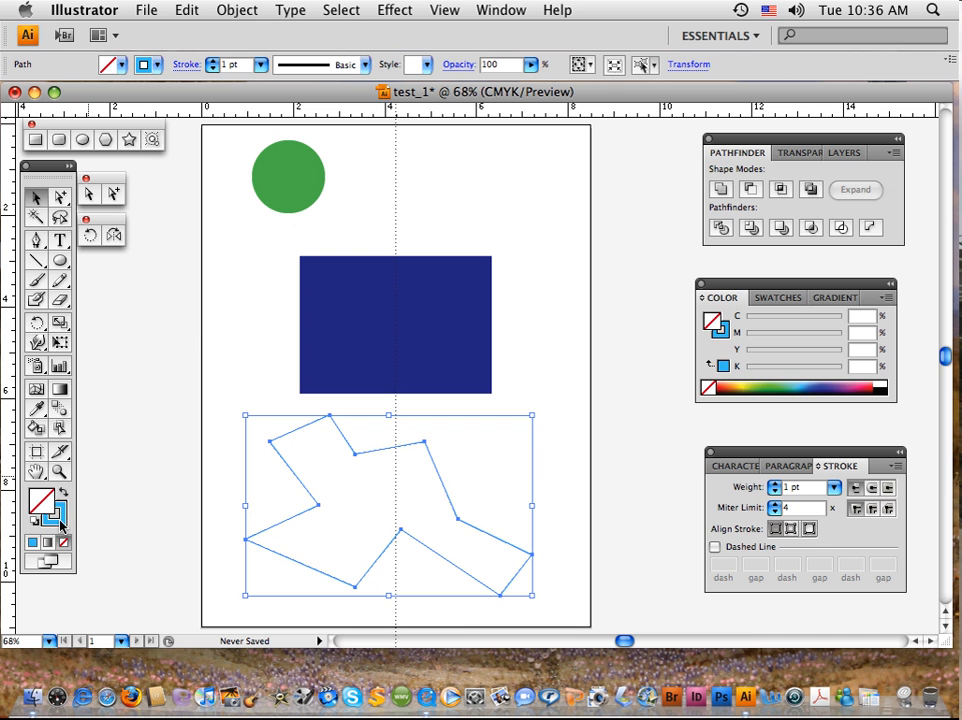
left_click(52, 514)
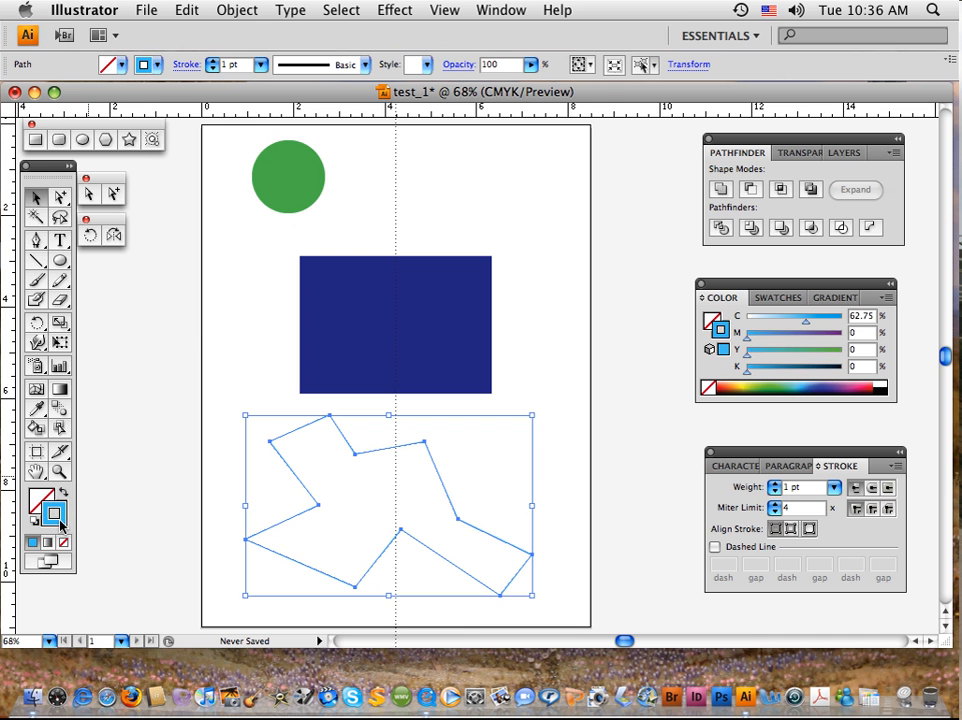
left_click(226, 493)
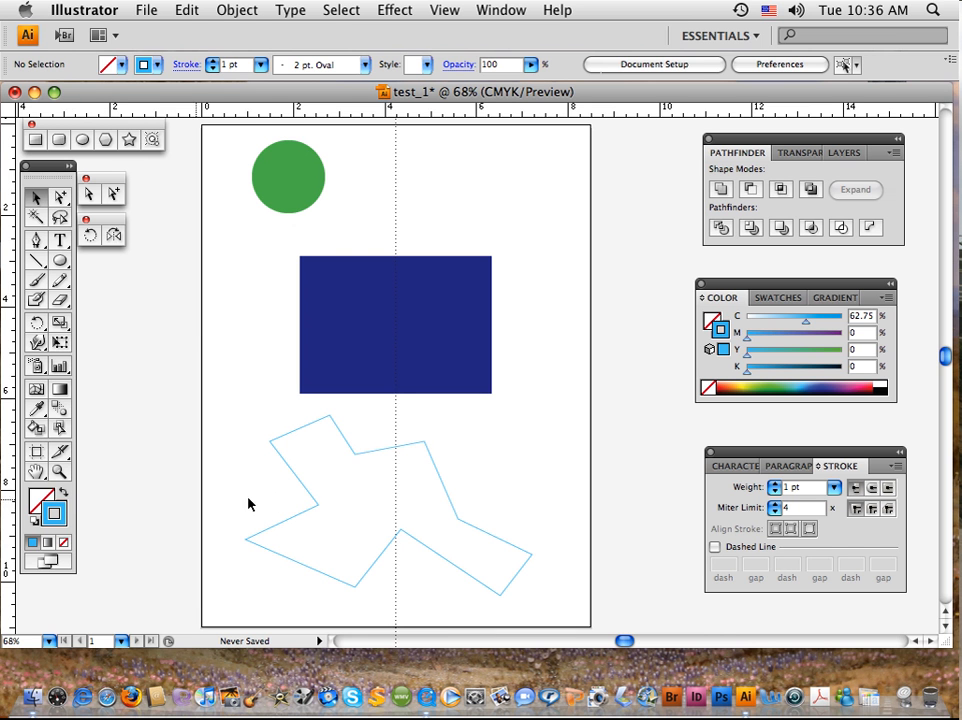
Reselect the irregular outline, swap its stroke colour back into the fill, and make the fill active.
left_click(303, 513)
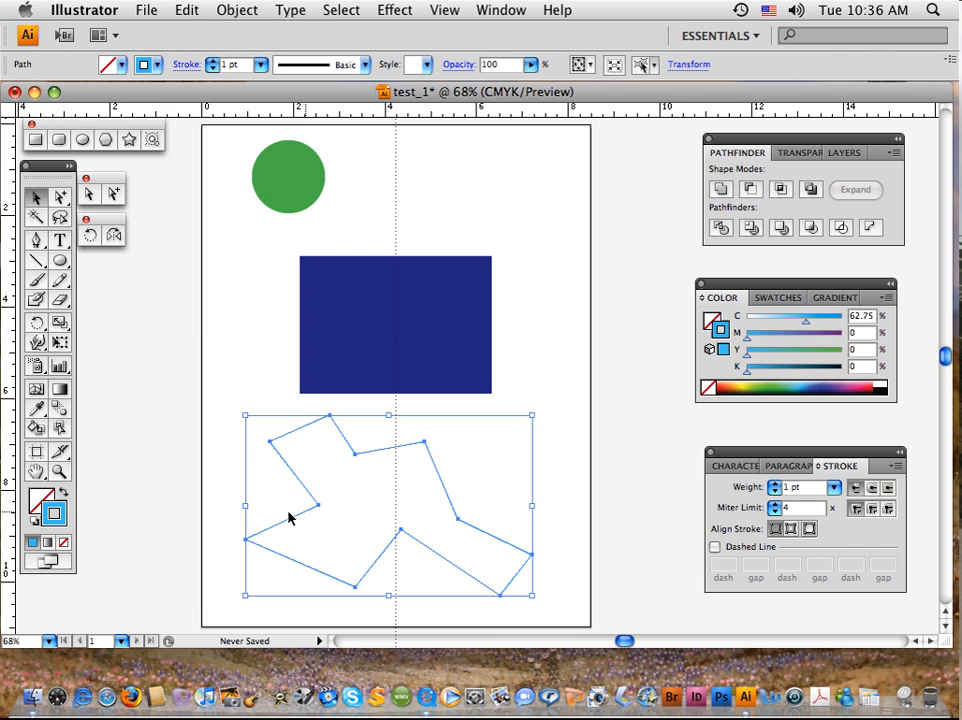
left_click(63, 492)
left_click(40, 502)
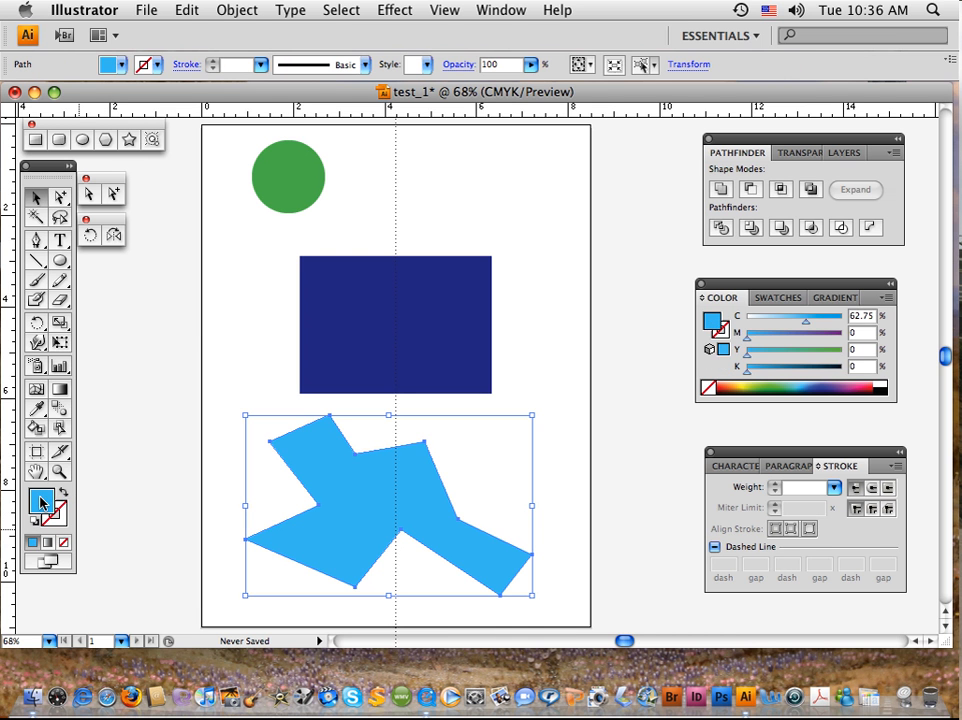